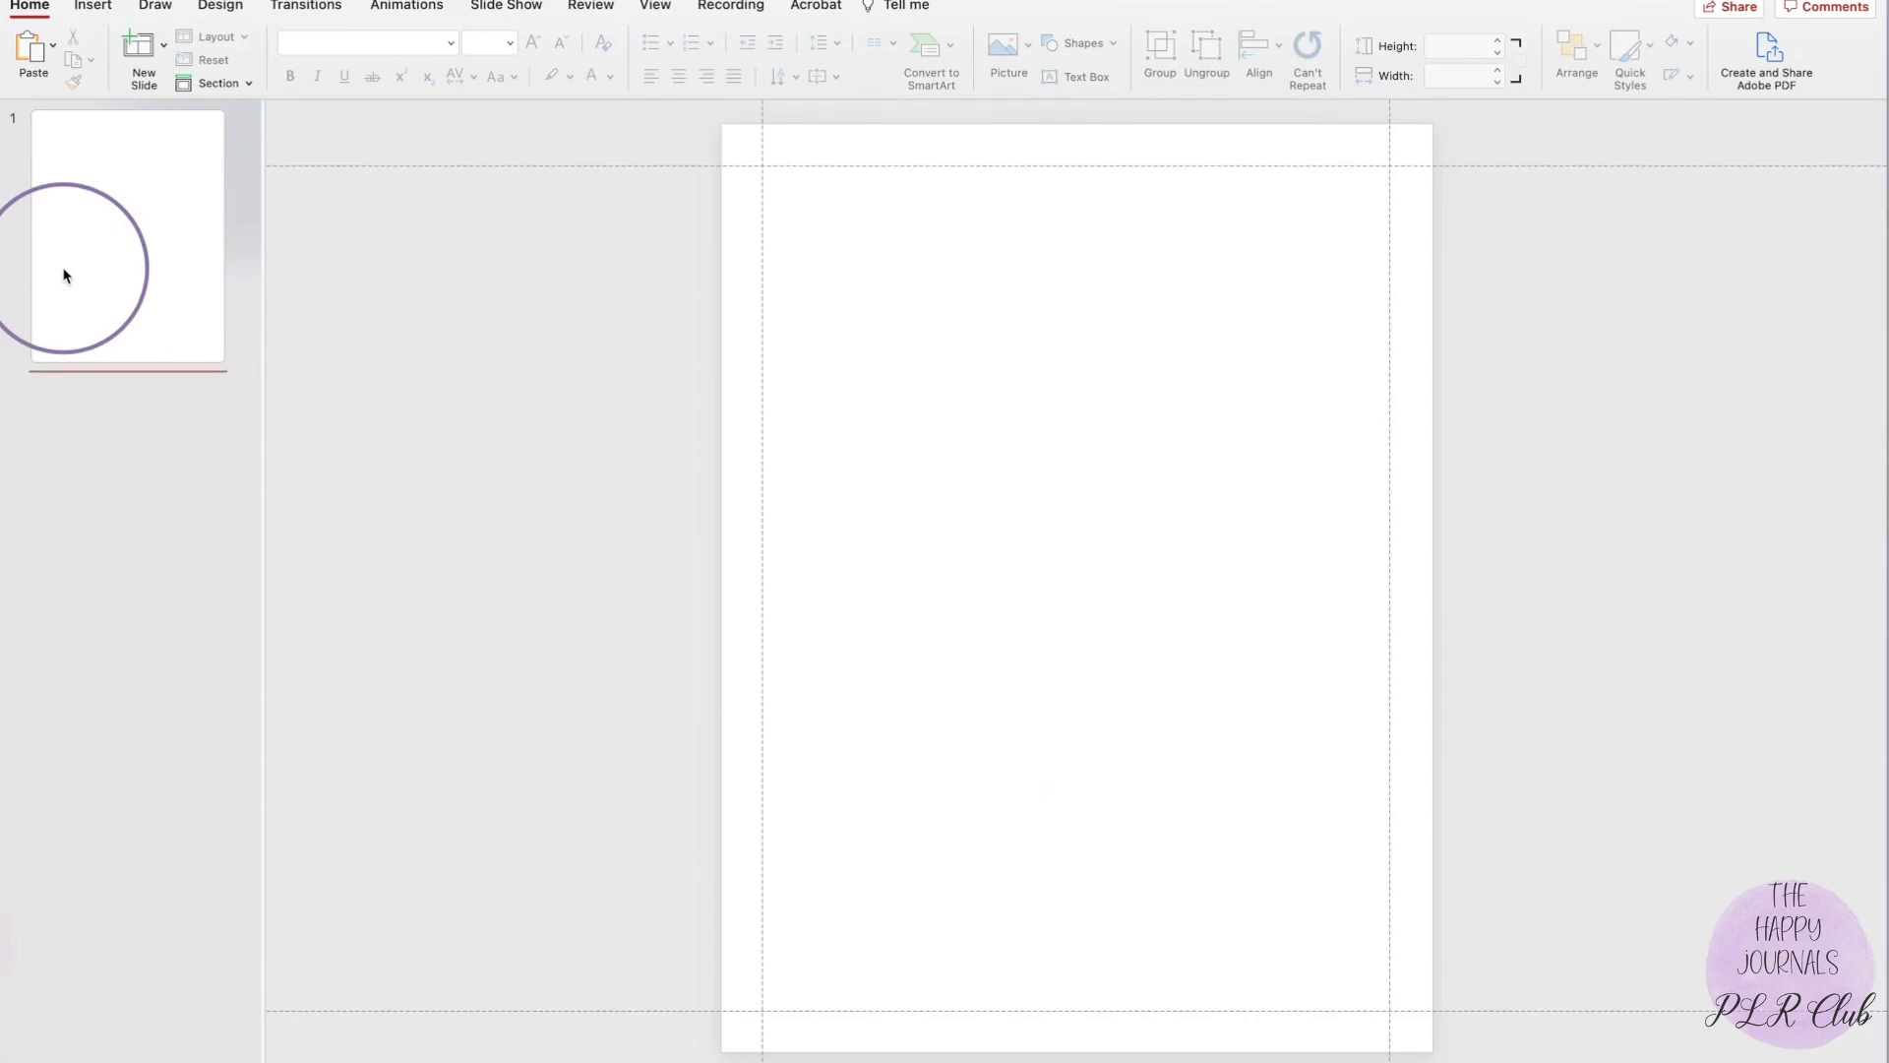
Insert a table with one column and eight rows on the blank slide.
left_click(63, 275)
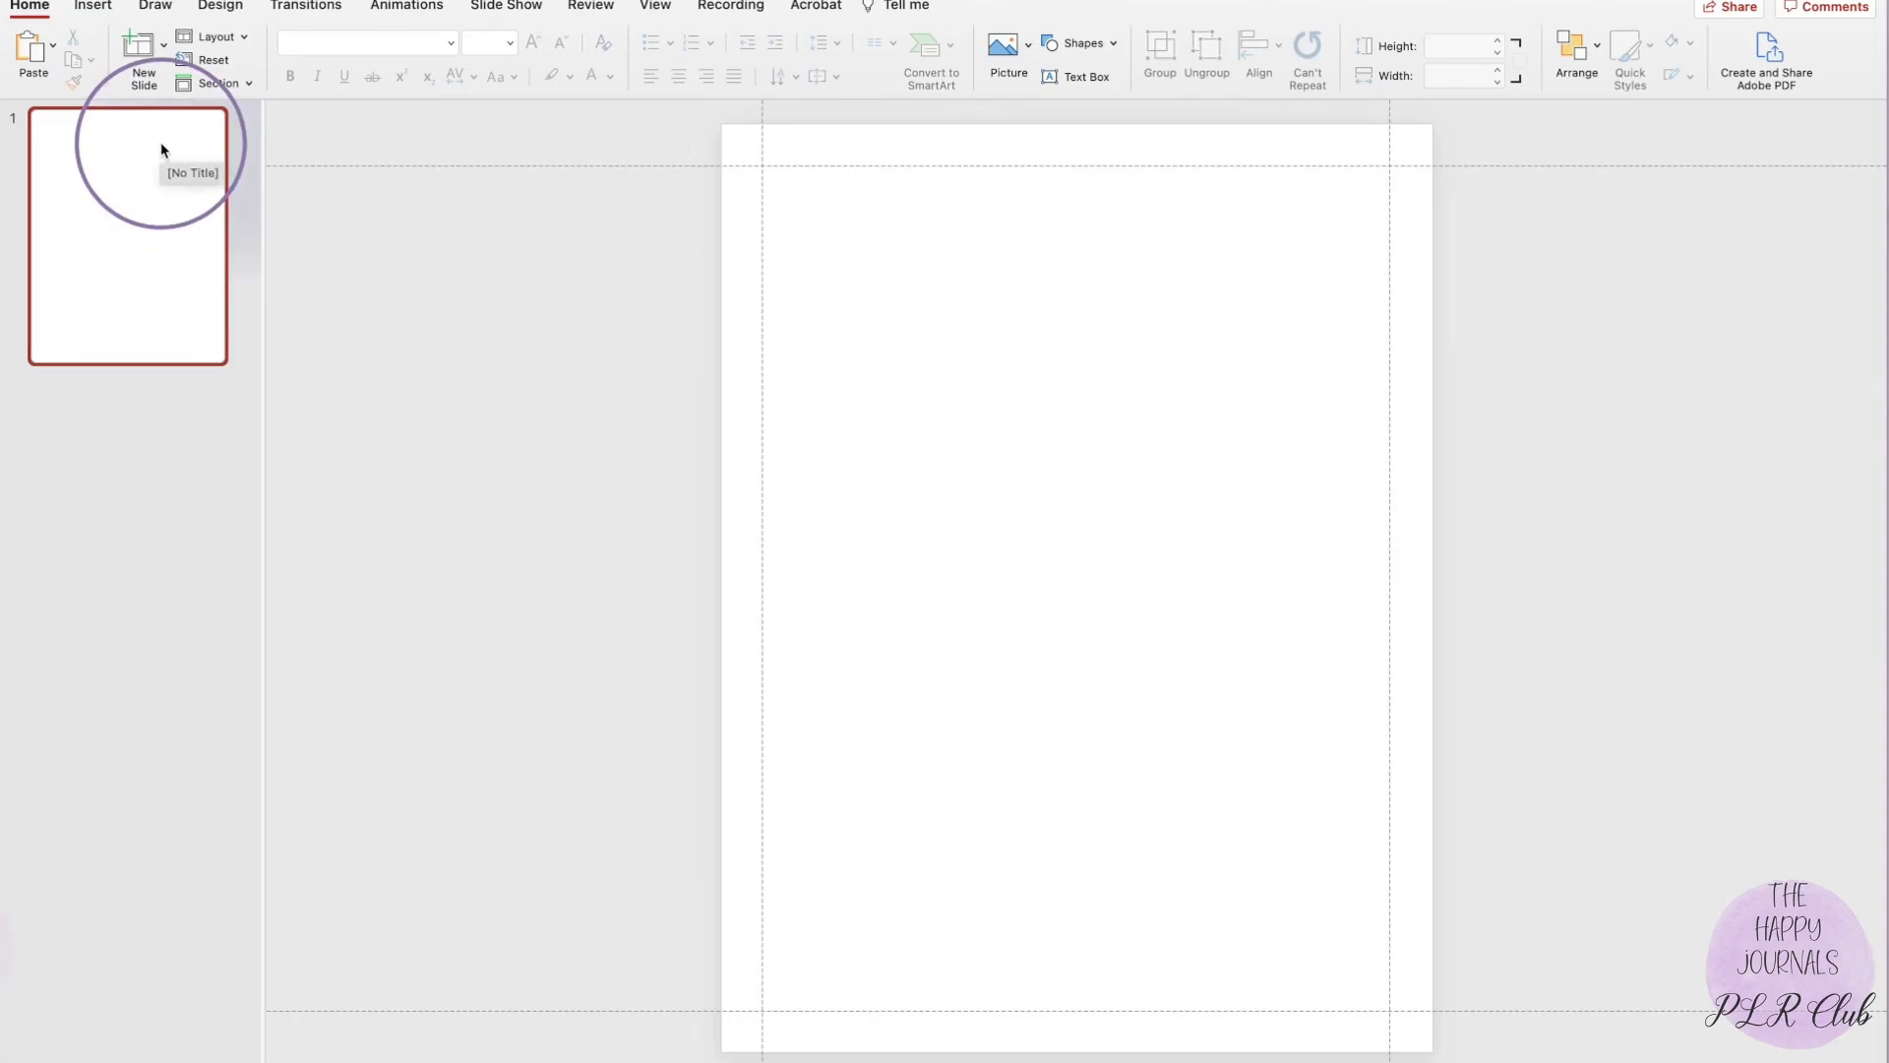
left_click(84, 15)
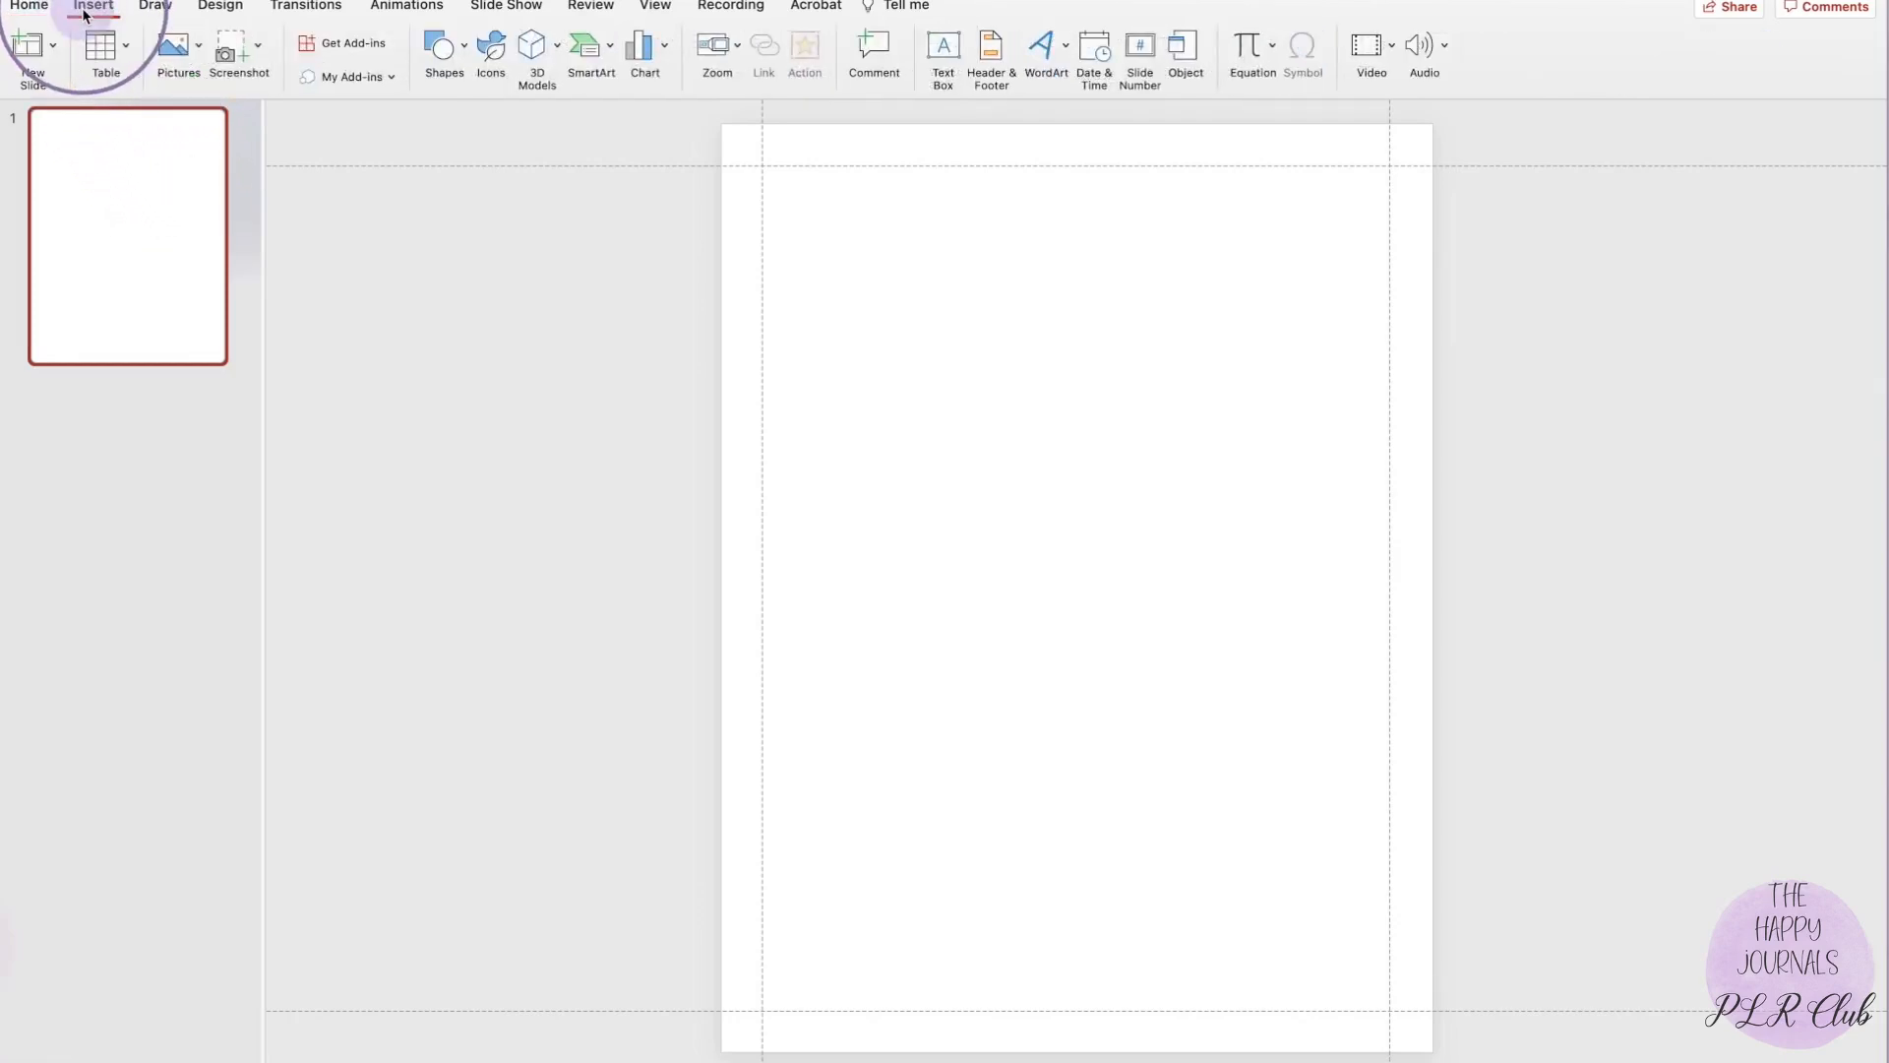
left_click(84, 15)
left_click(85, 15)
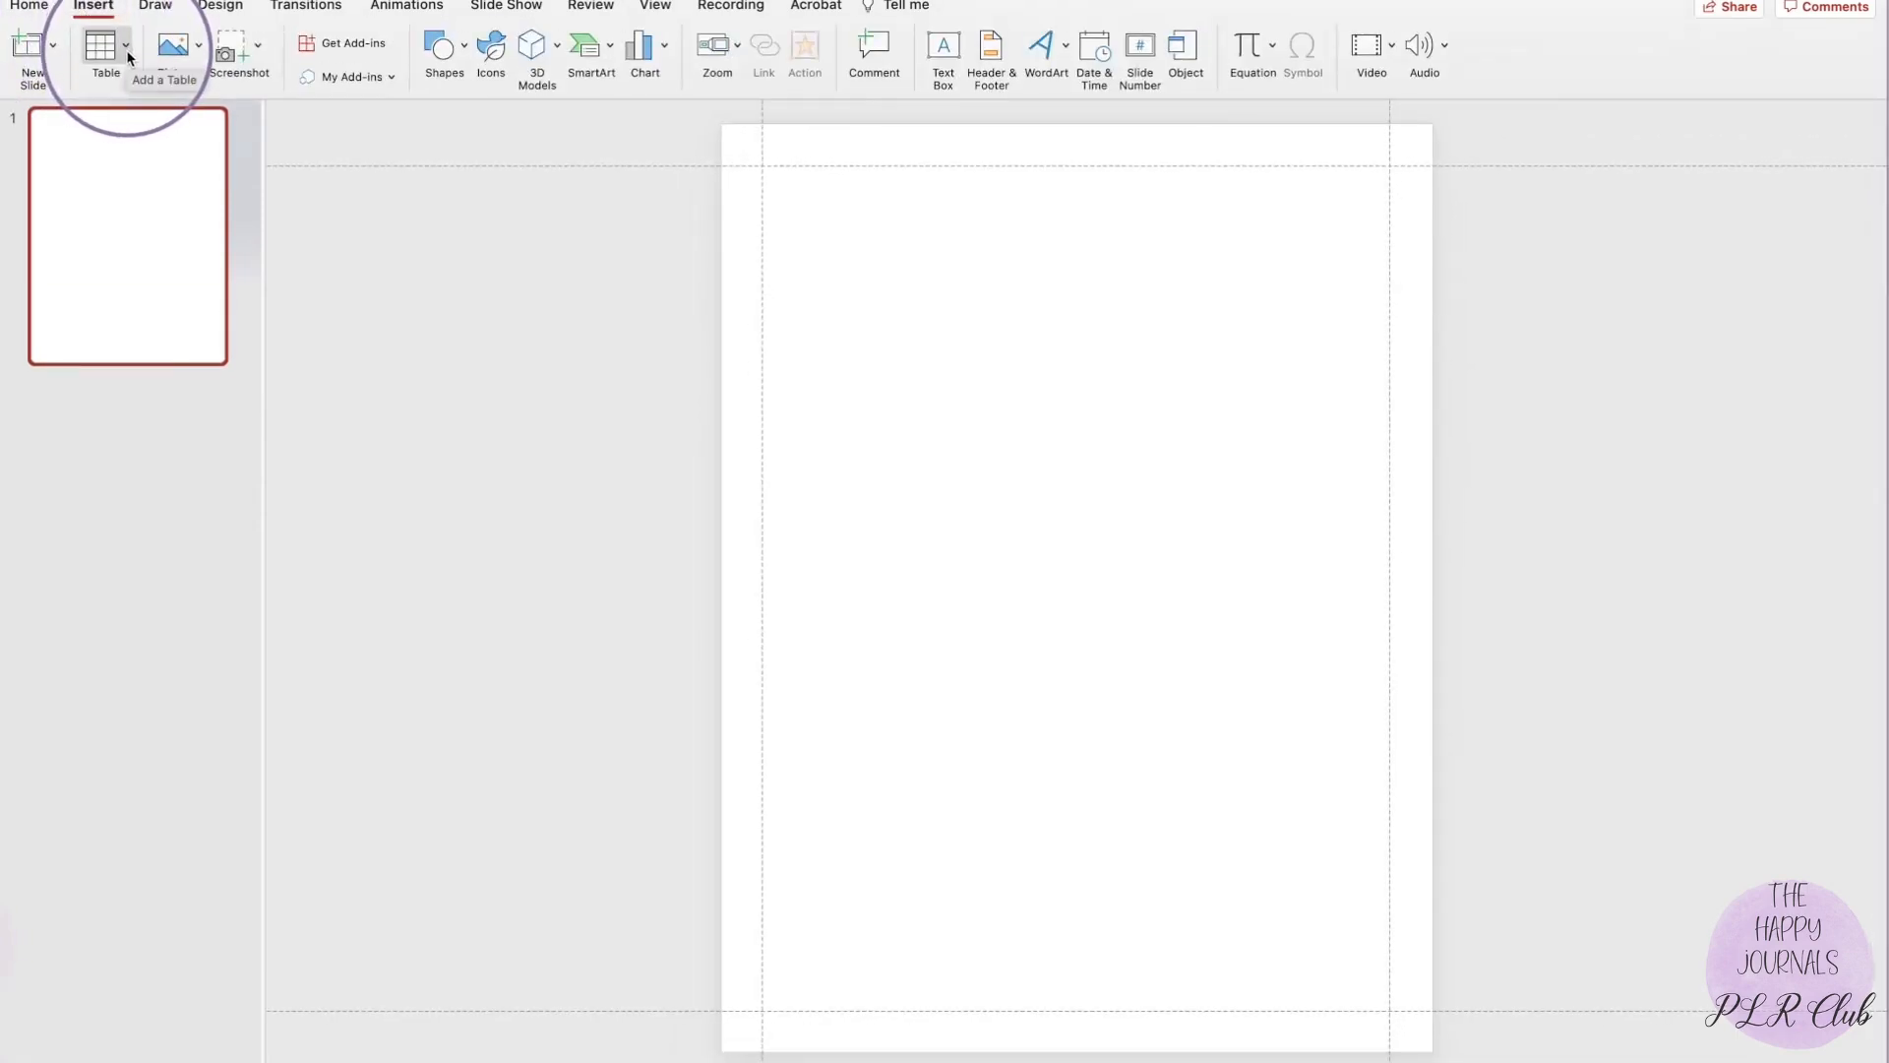
left_click(126, 46)
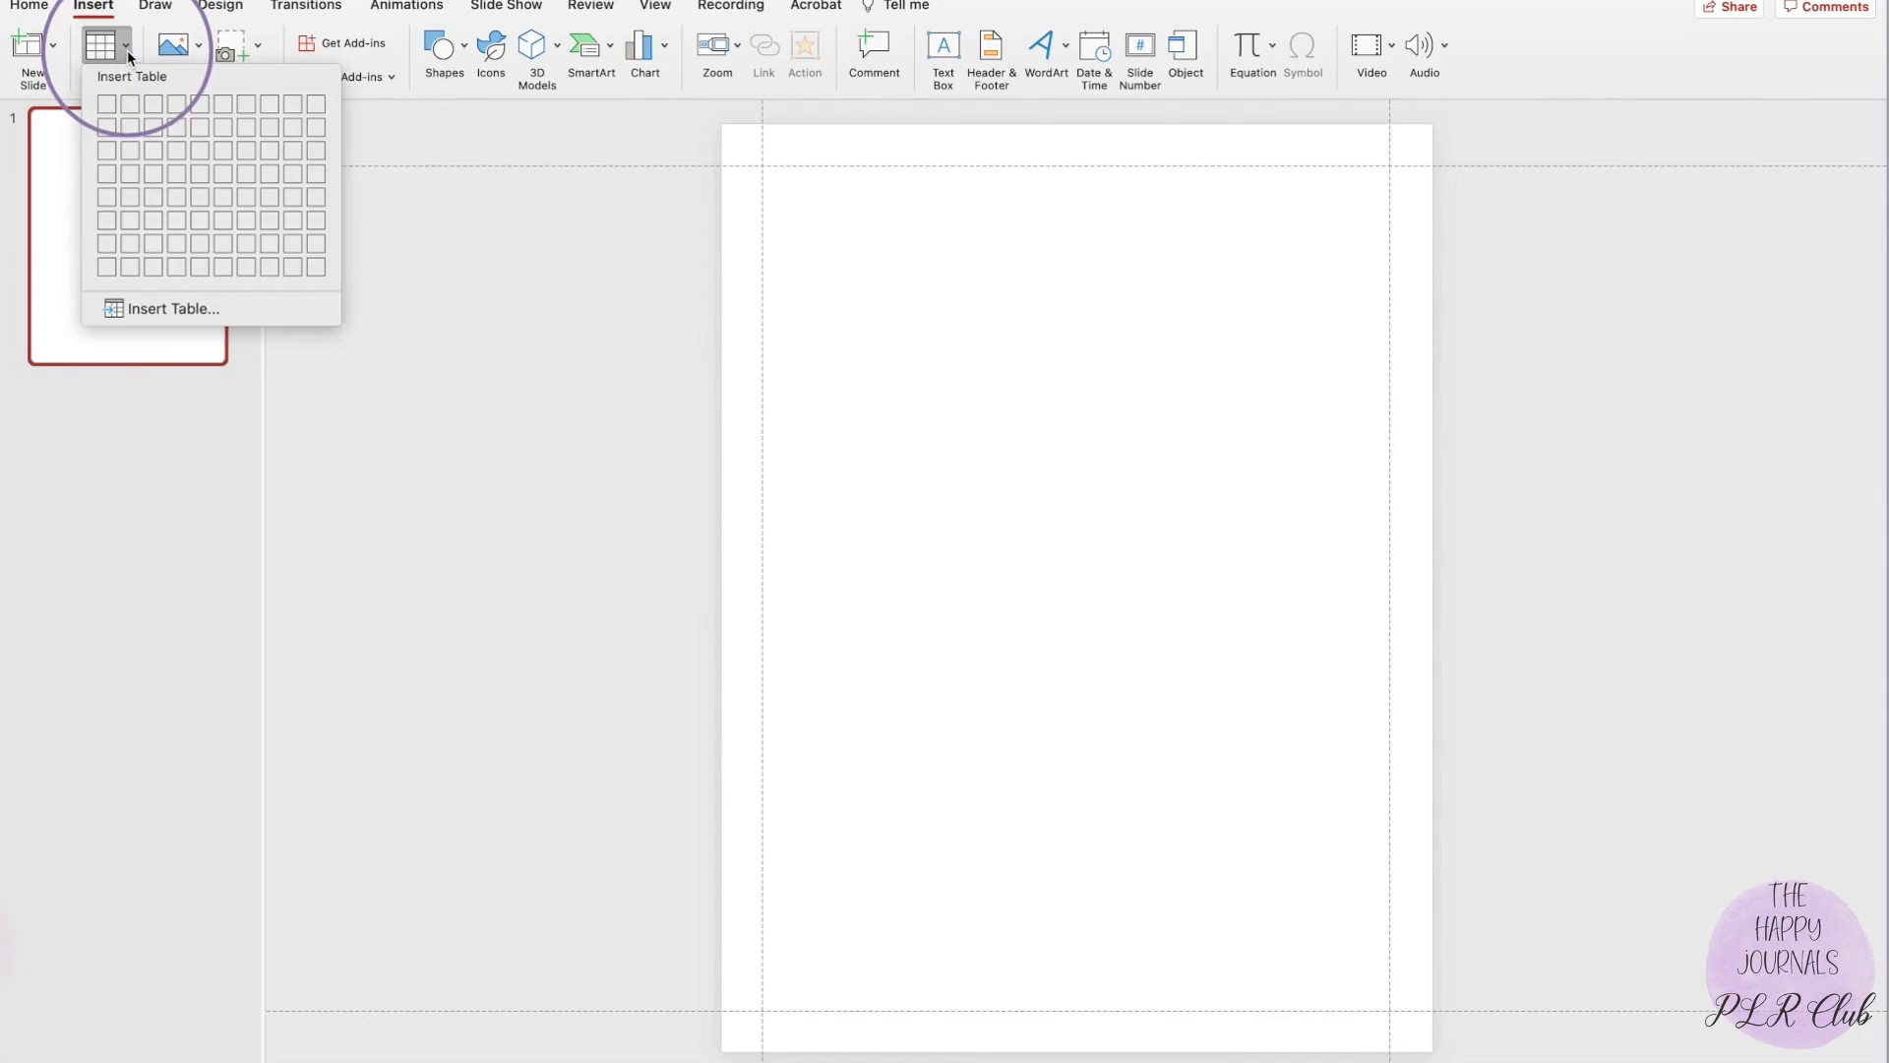
left_click(104, 267)
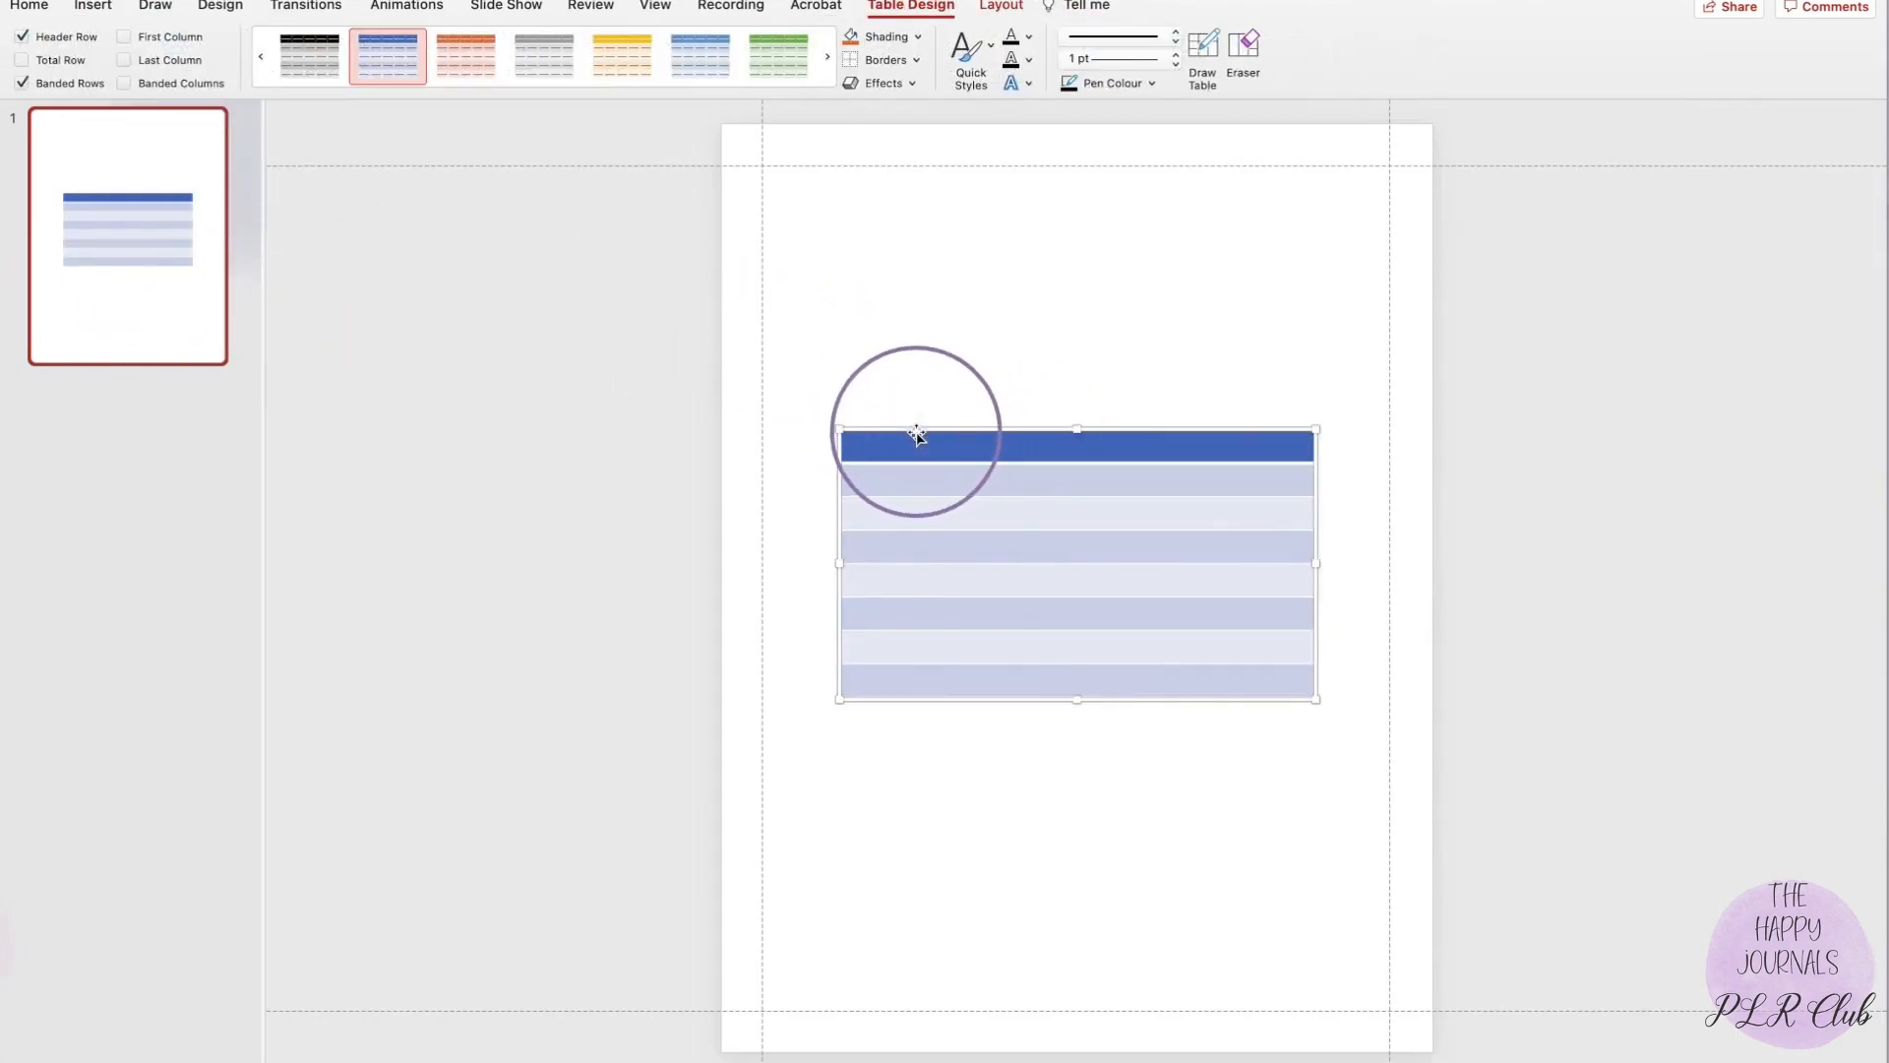
Move the table higher on the page and stretch its sides to the left and right margin guides.
left_click_drag(917, 433, 911, 337)
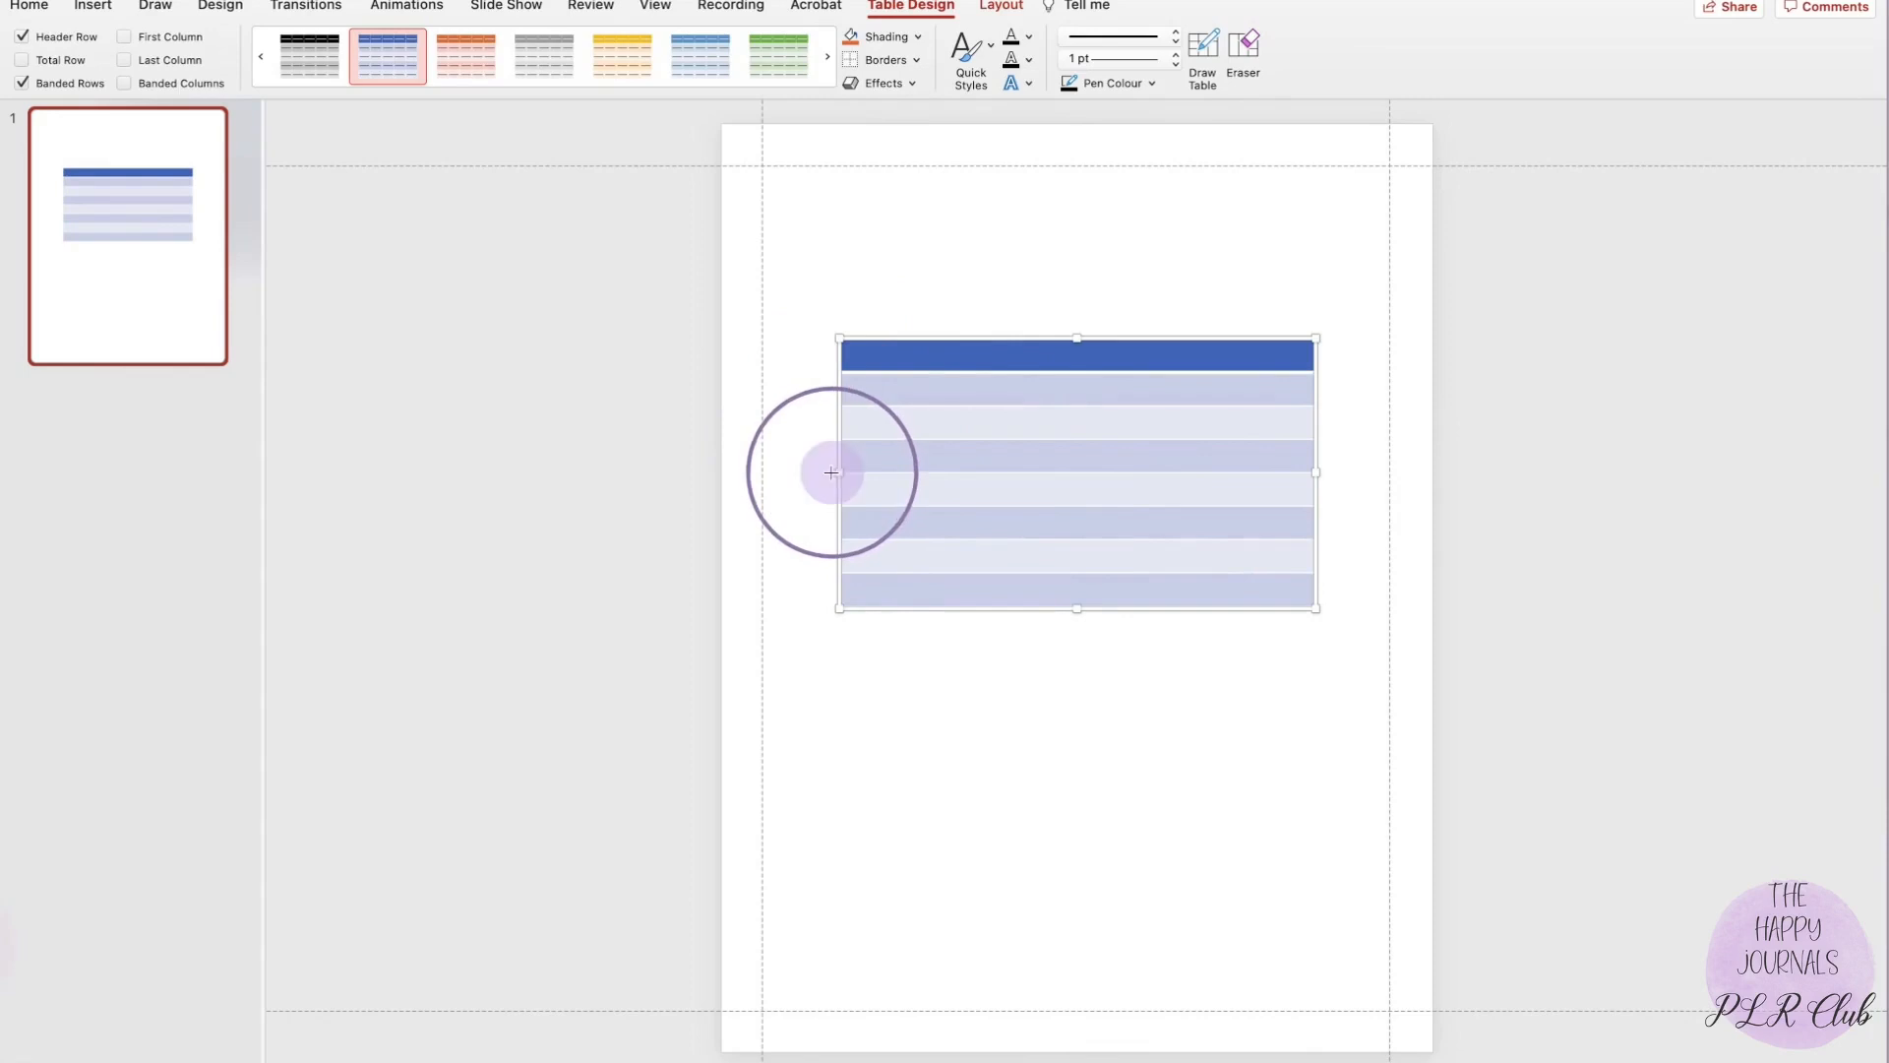
left_click_drag(837, 472, 763, 497)
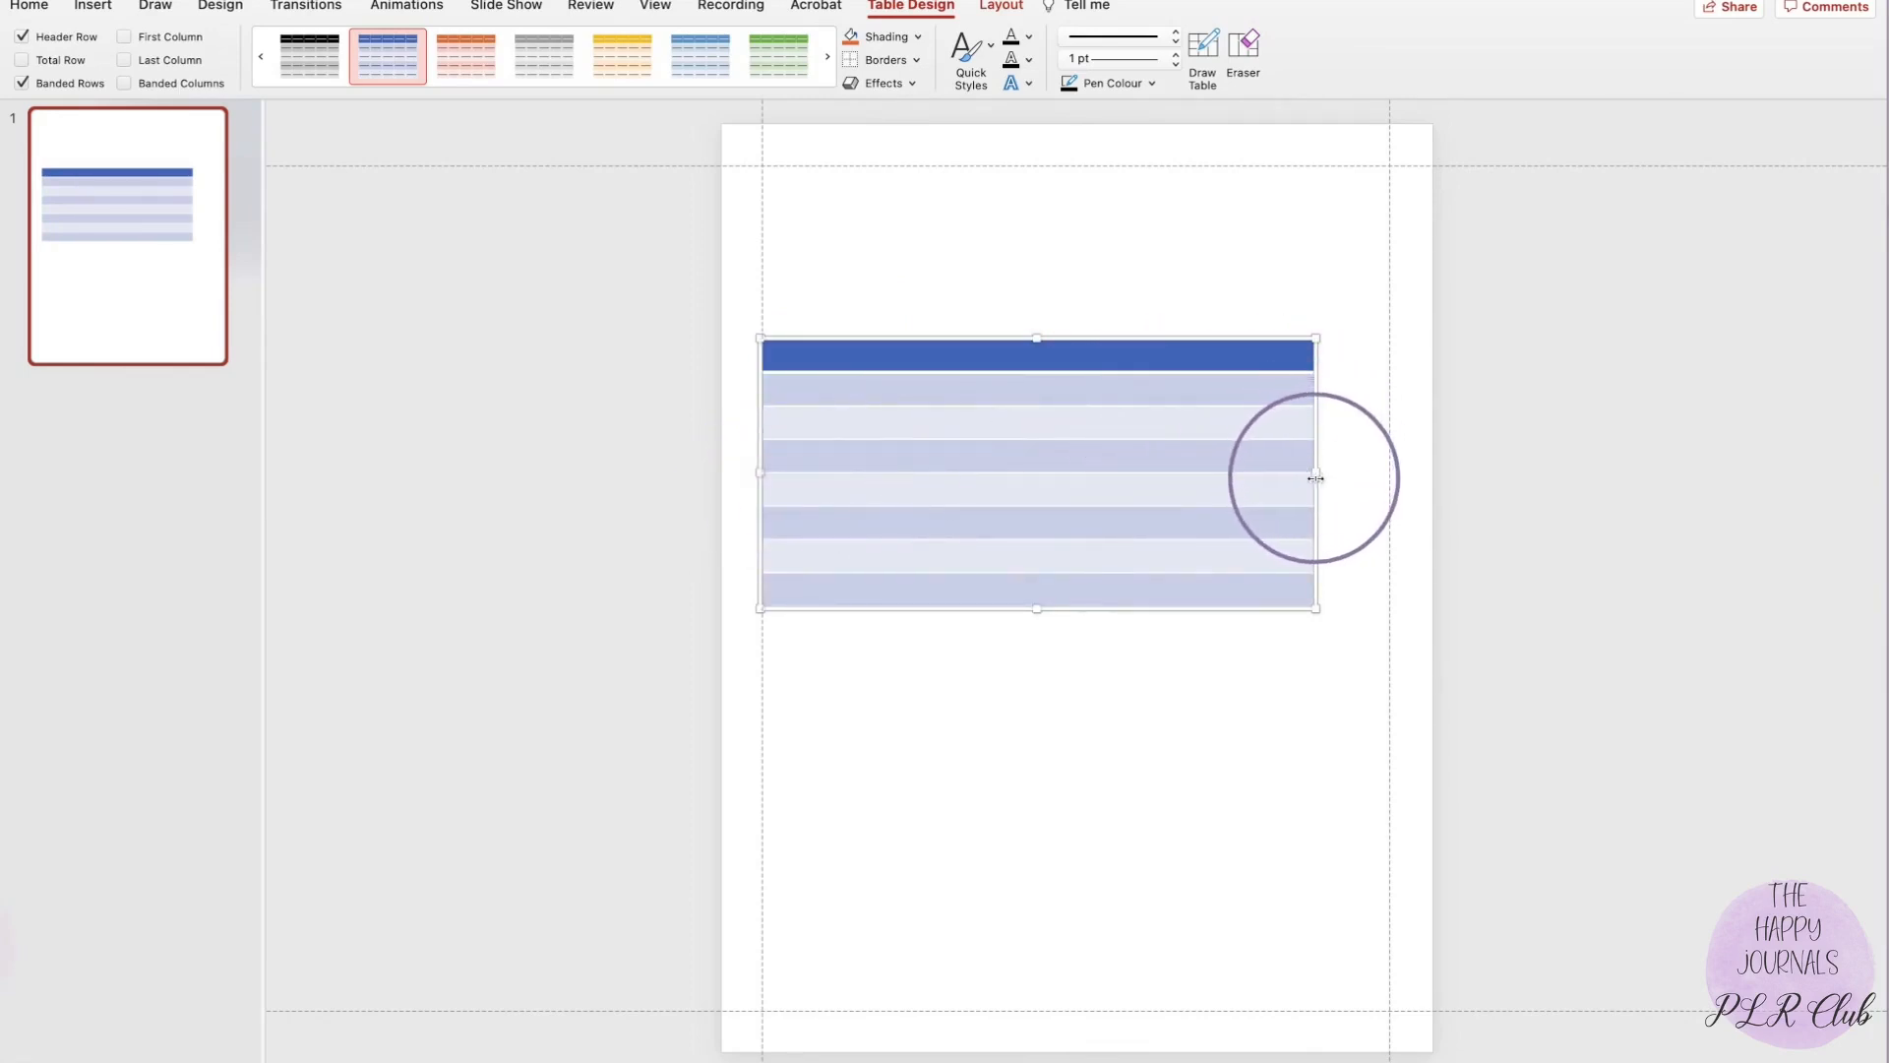
left_click_drag(1317, 473, 1390, 529)
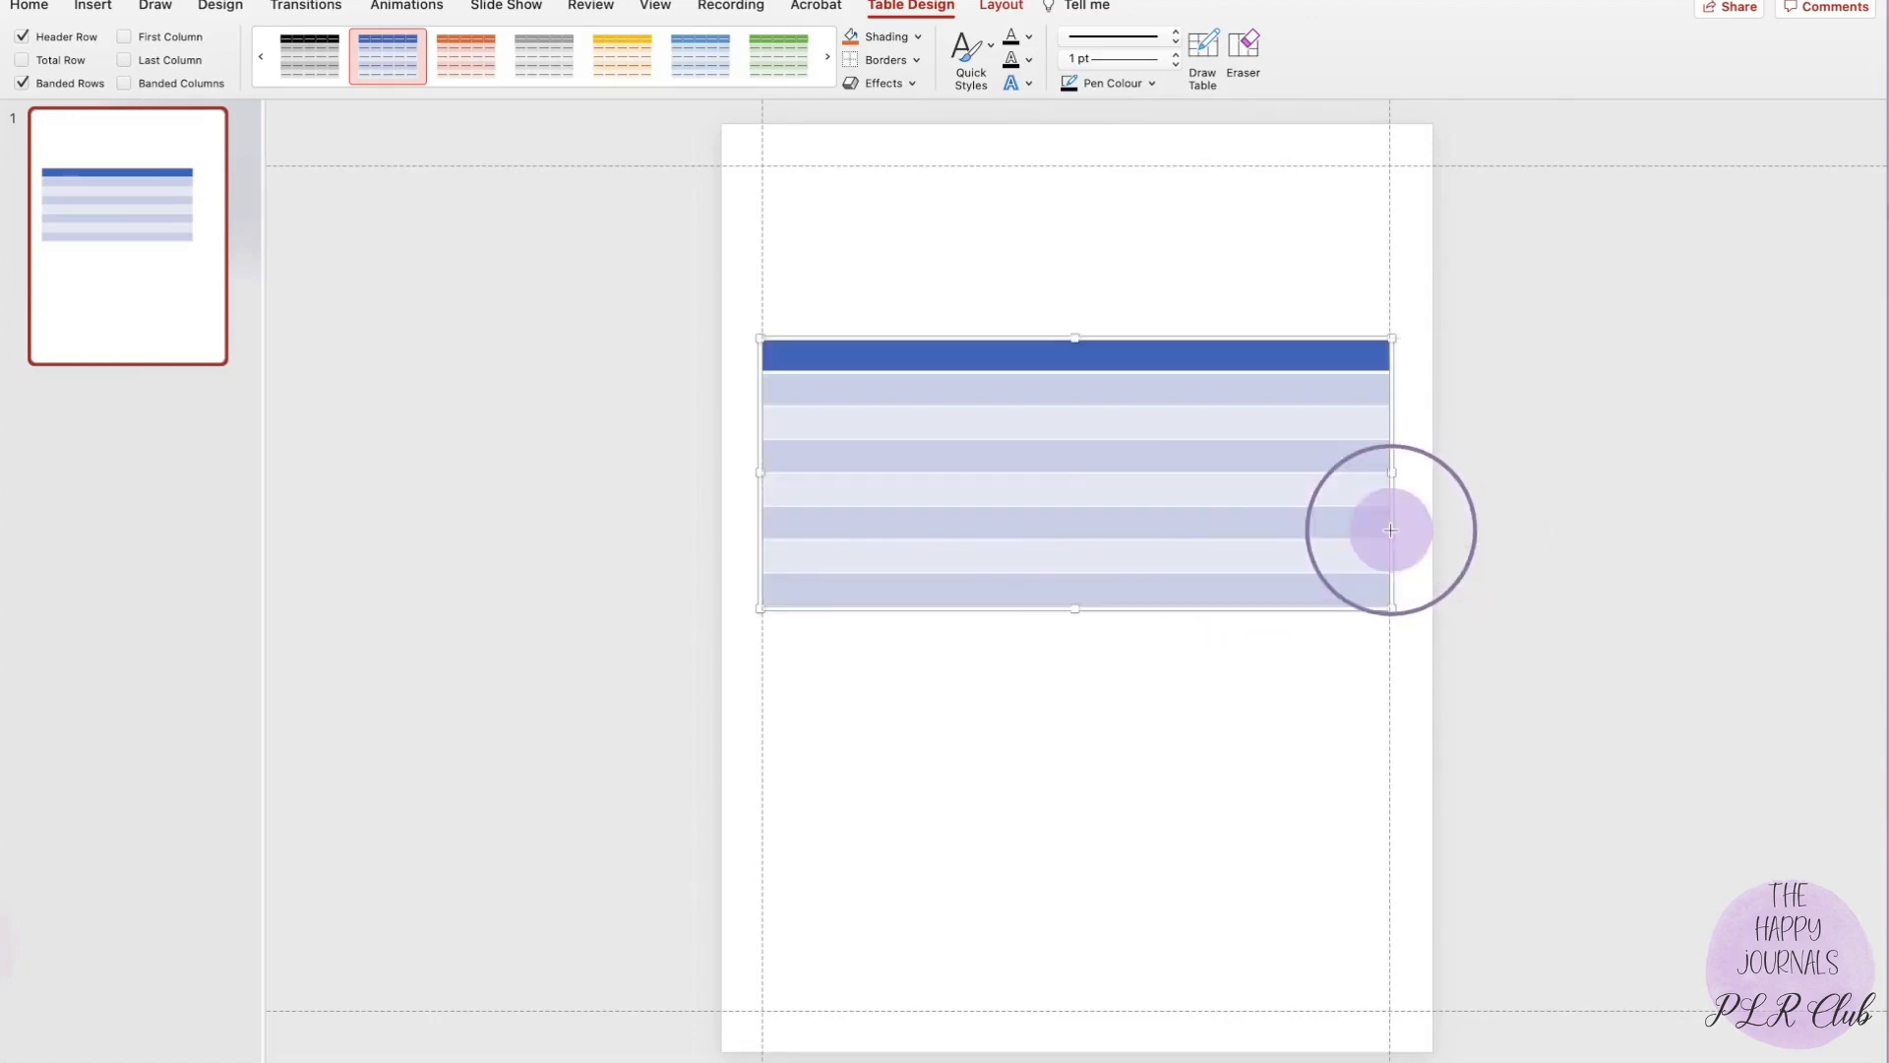
Nudge the table up until its upper edge meets the top margin guide.
key("Up")
key("Up")
key("Up")
key("Up")
key("Up")
key("Up")
key("Up")
key("Up")
key("Up")
key("Up")
key("Up")
key("Up")
key("Up")
key("Up")
key("Up")
key("Up")
key("Up")
key("Up")
key("Up")
key("Up")
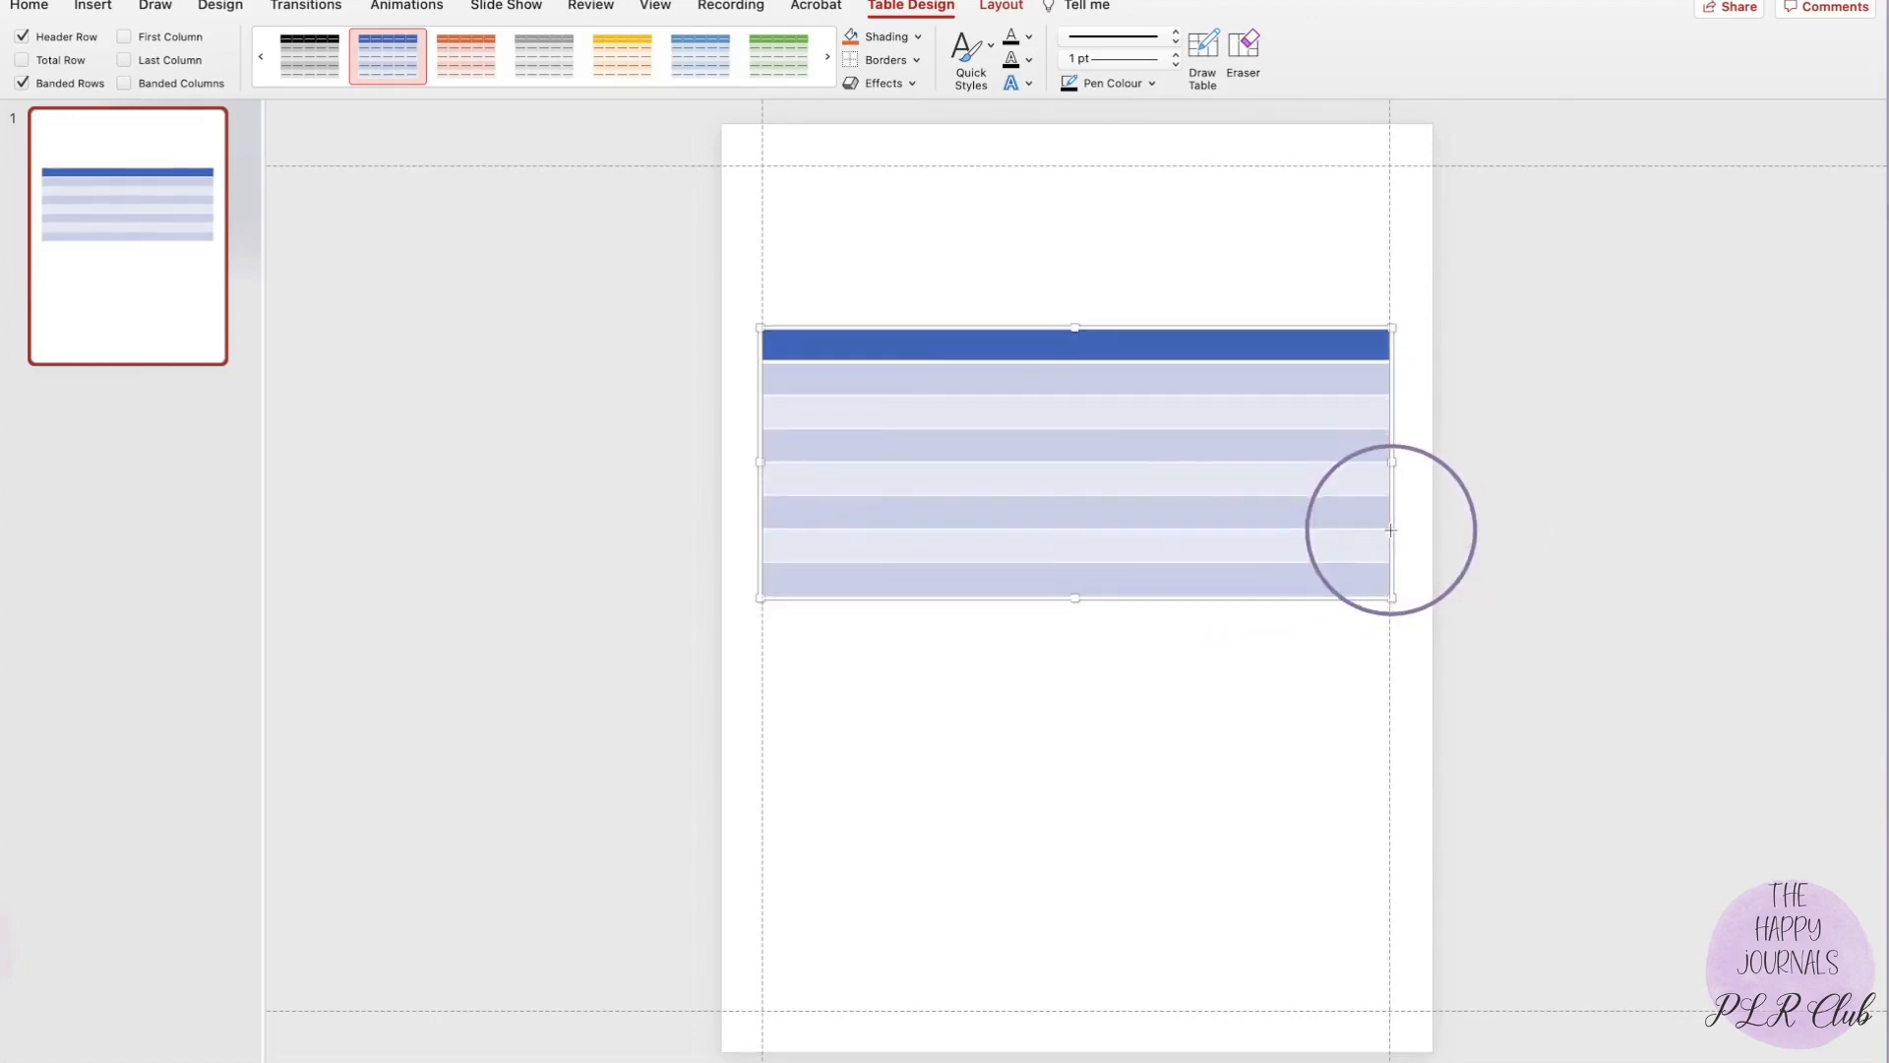
key("Up")
key("Up")
key("Up")
key("Up")
key("Up")
key("Up")
key("Up")
key("Up")
key("Up")
key("Up")
key("Up")
key("Up")
key("Up")
key("Up")
key("Up")
key("Up")
key("Up")
key("Up")
key("Up")
key("Up")
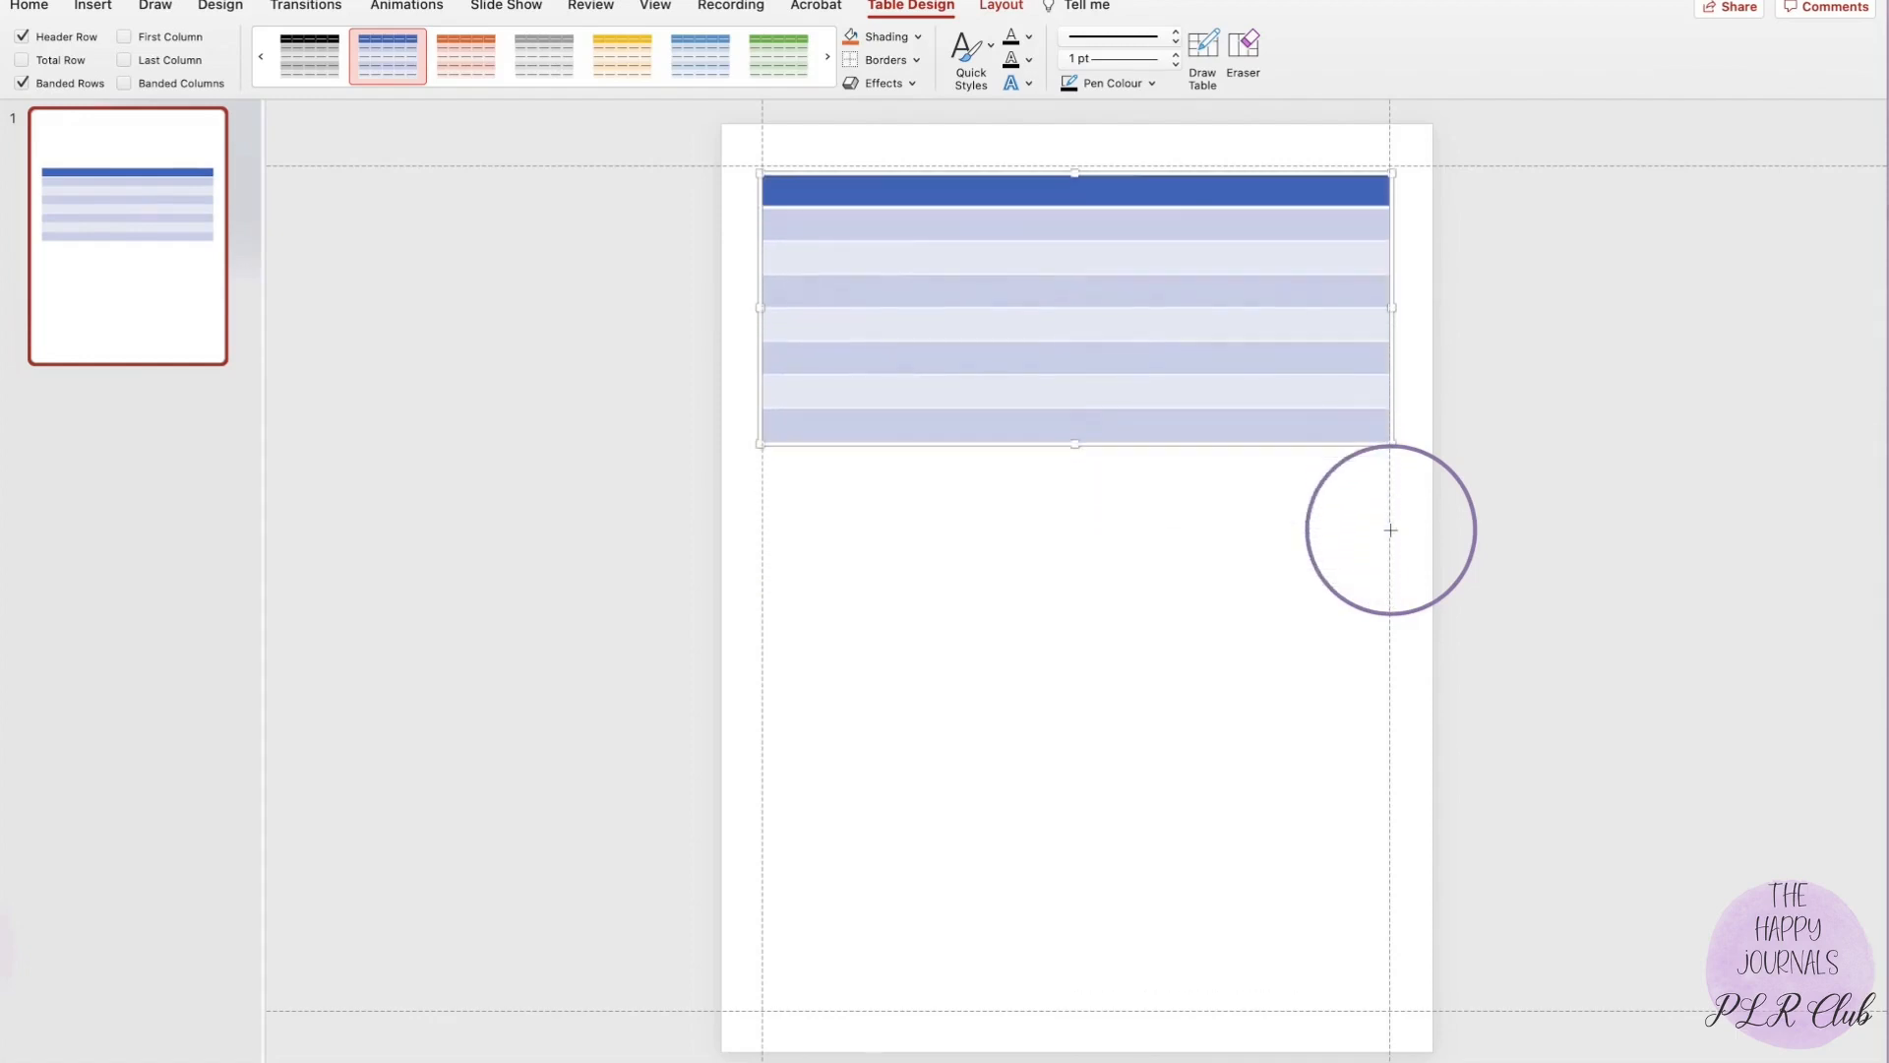
key("Up")
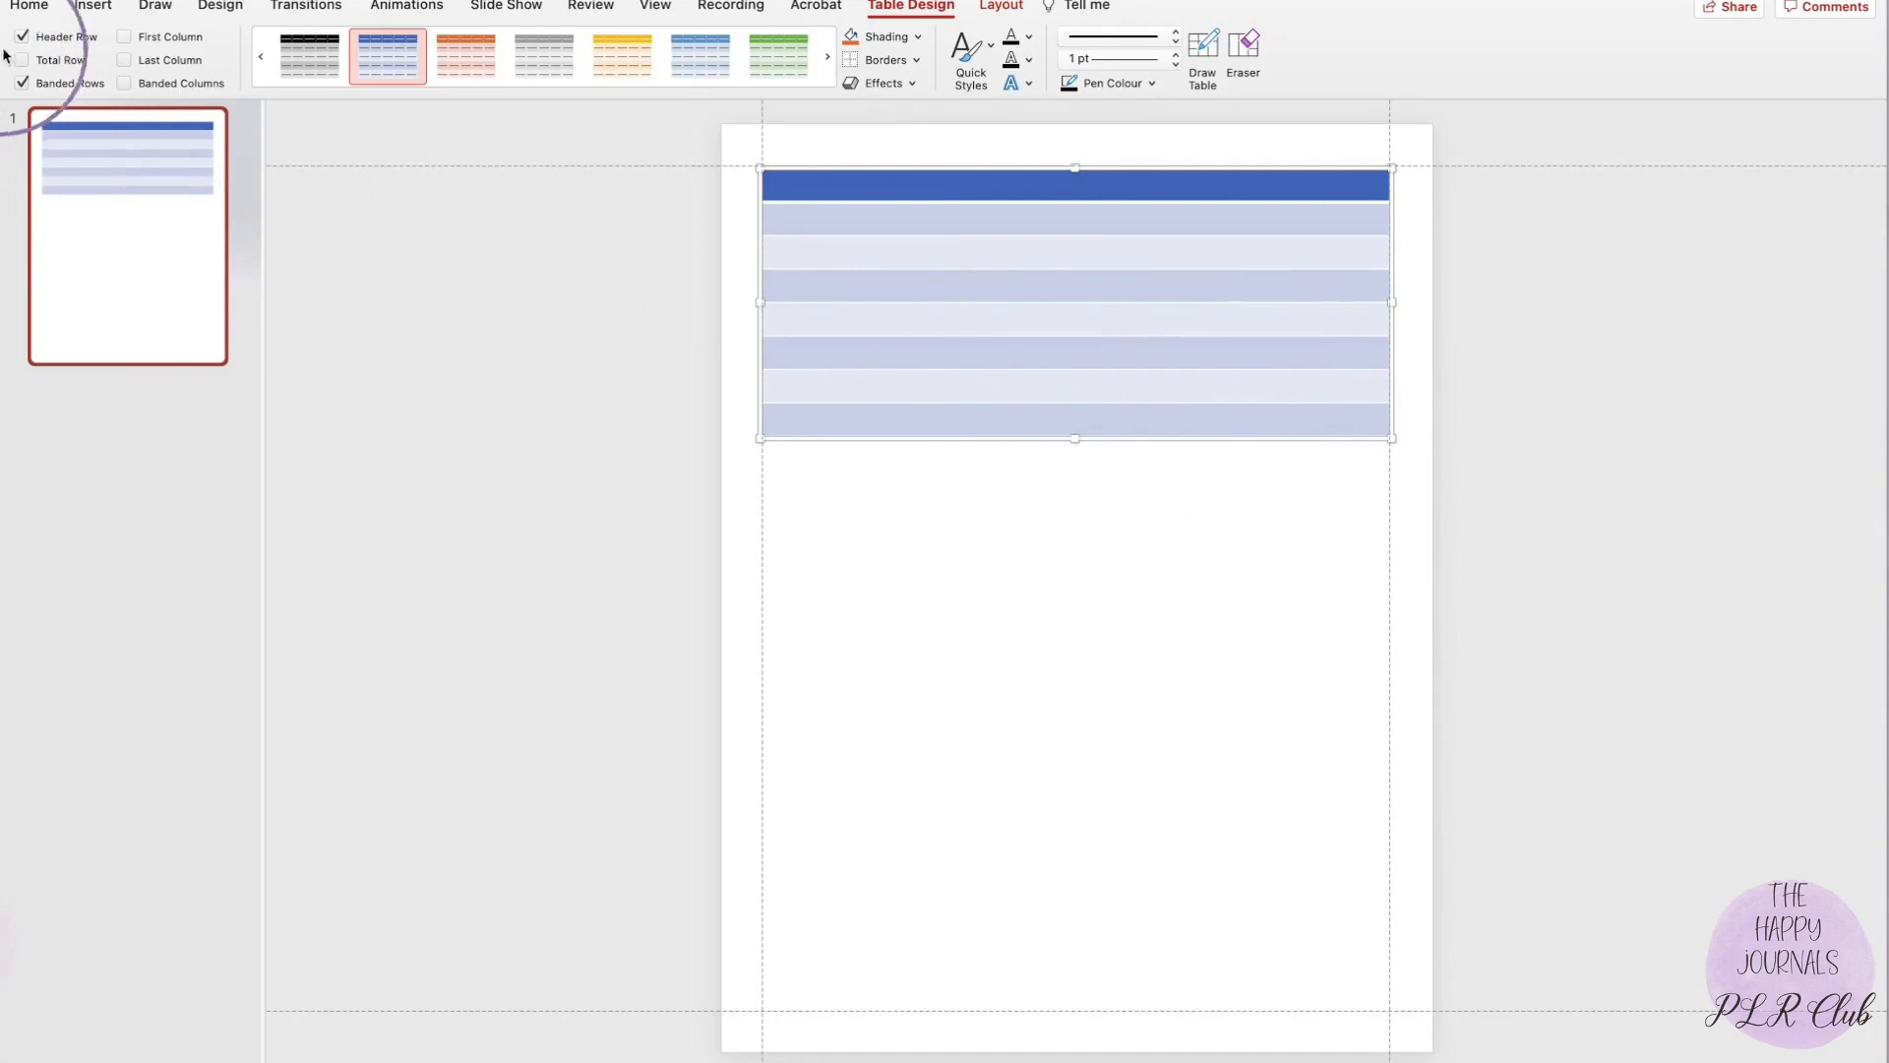
Set the shading of the whole table to No Fill.
left_click(22, 5)
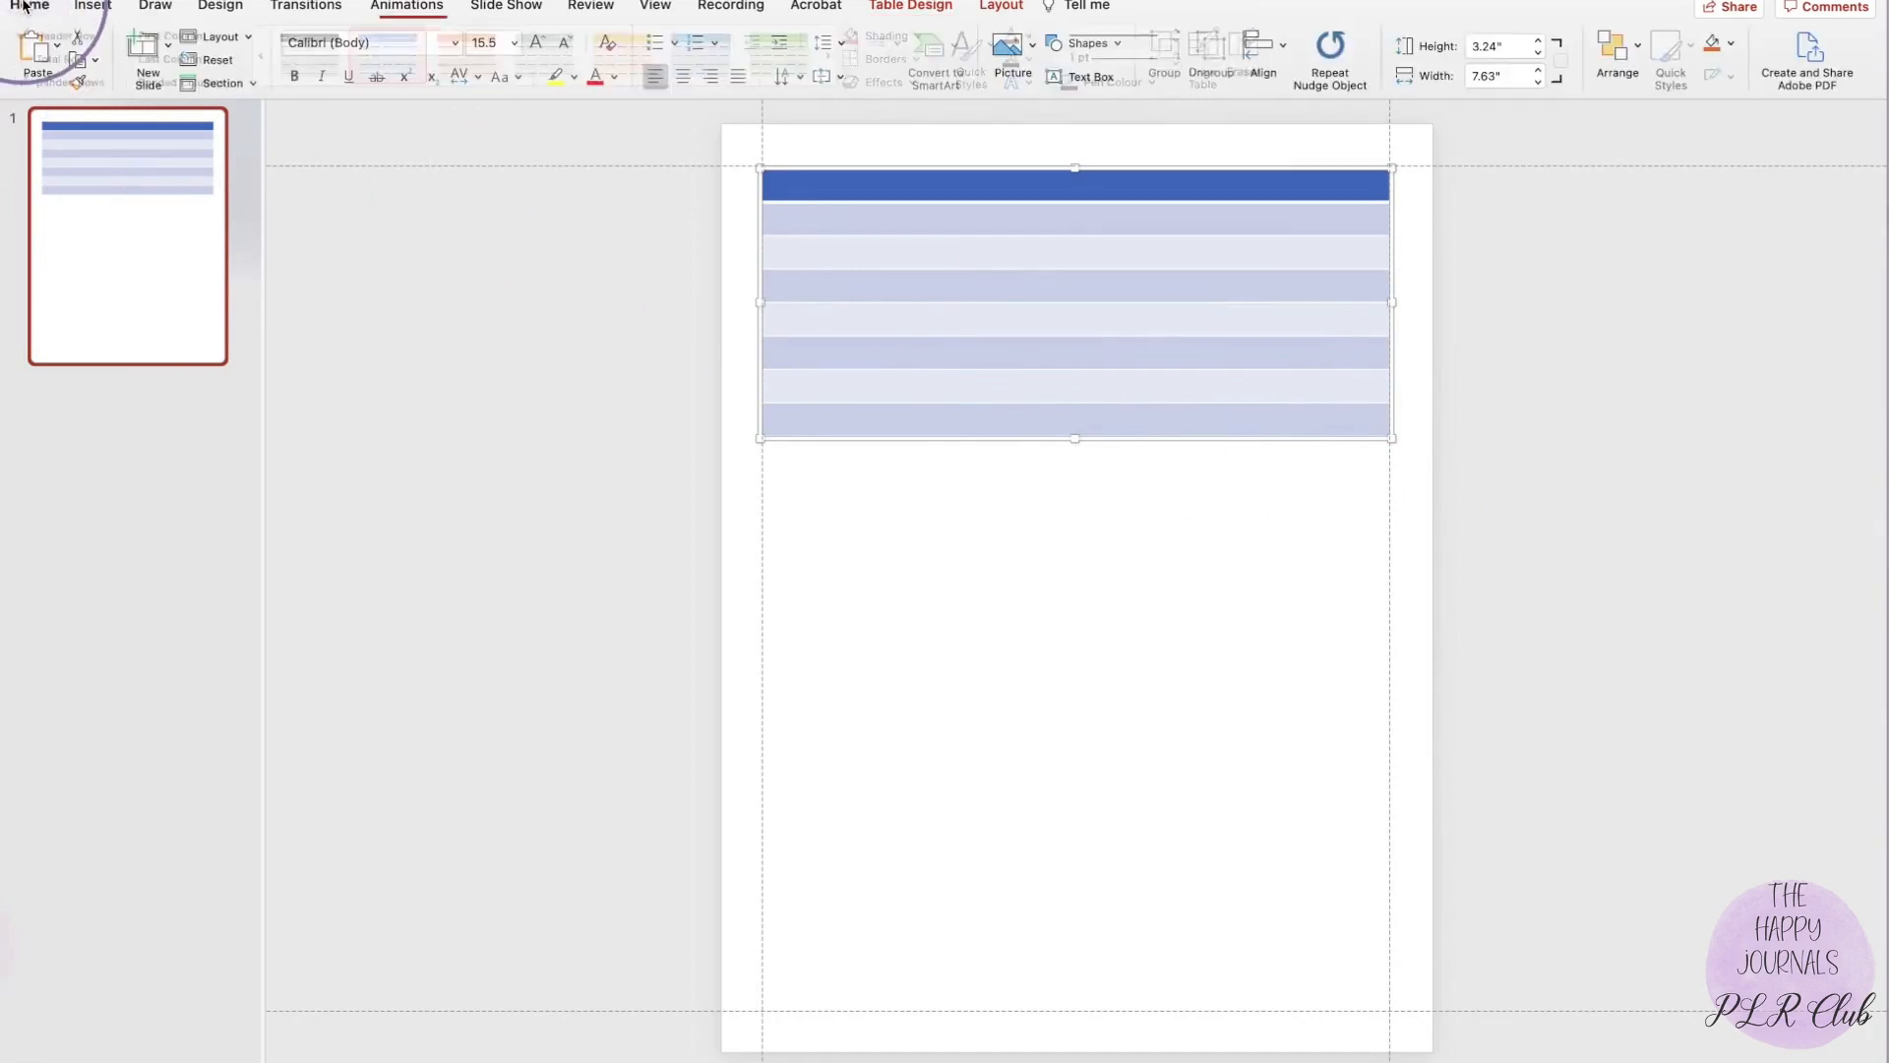
left_click(882, 10)
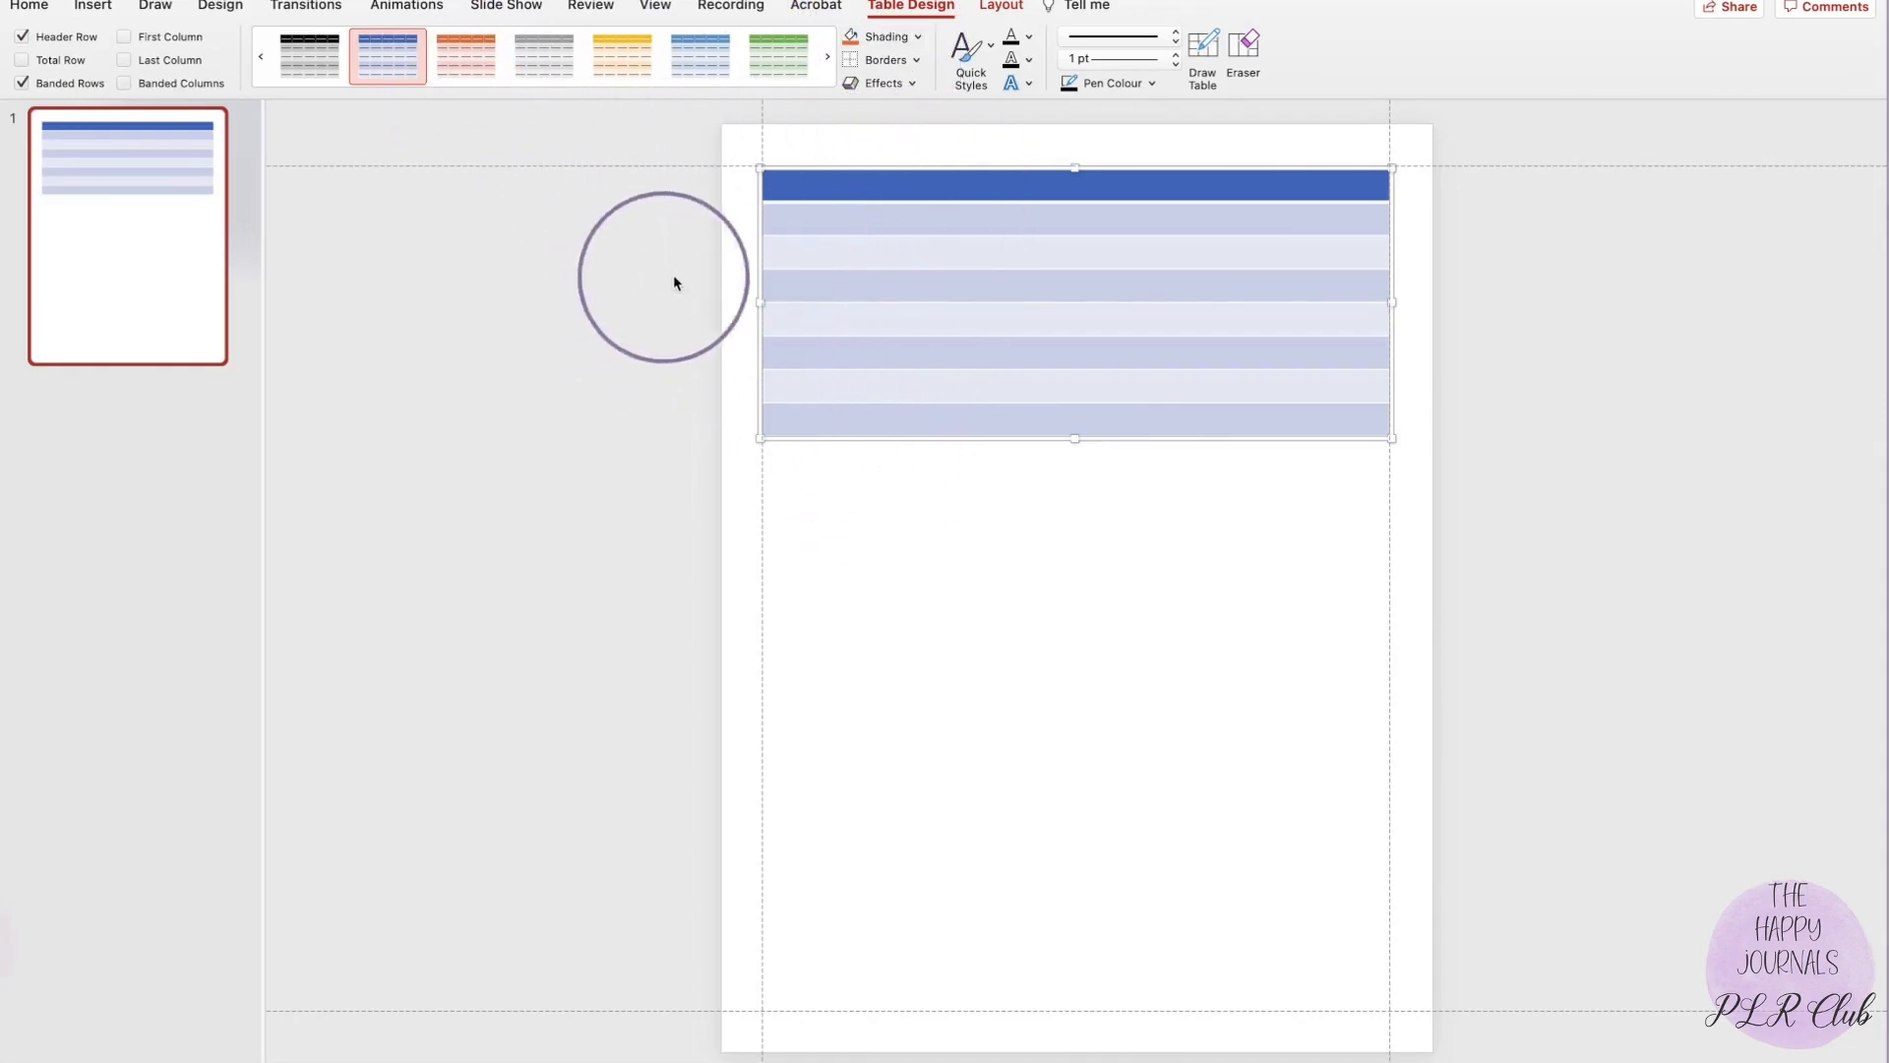
left_click(802, 285)
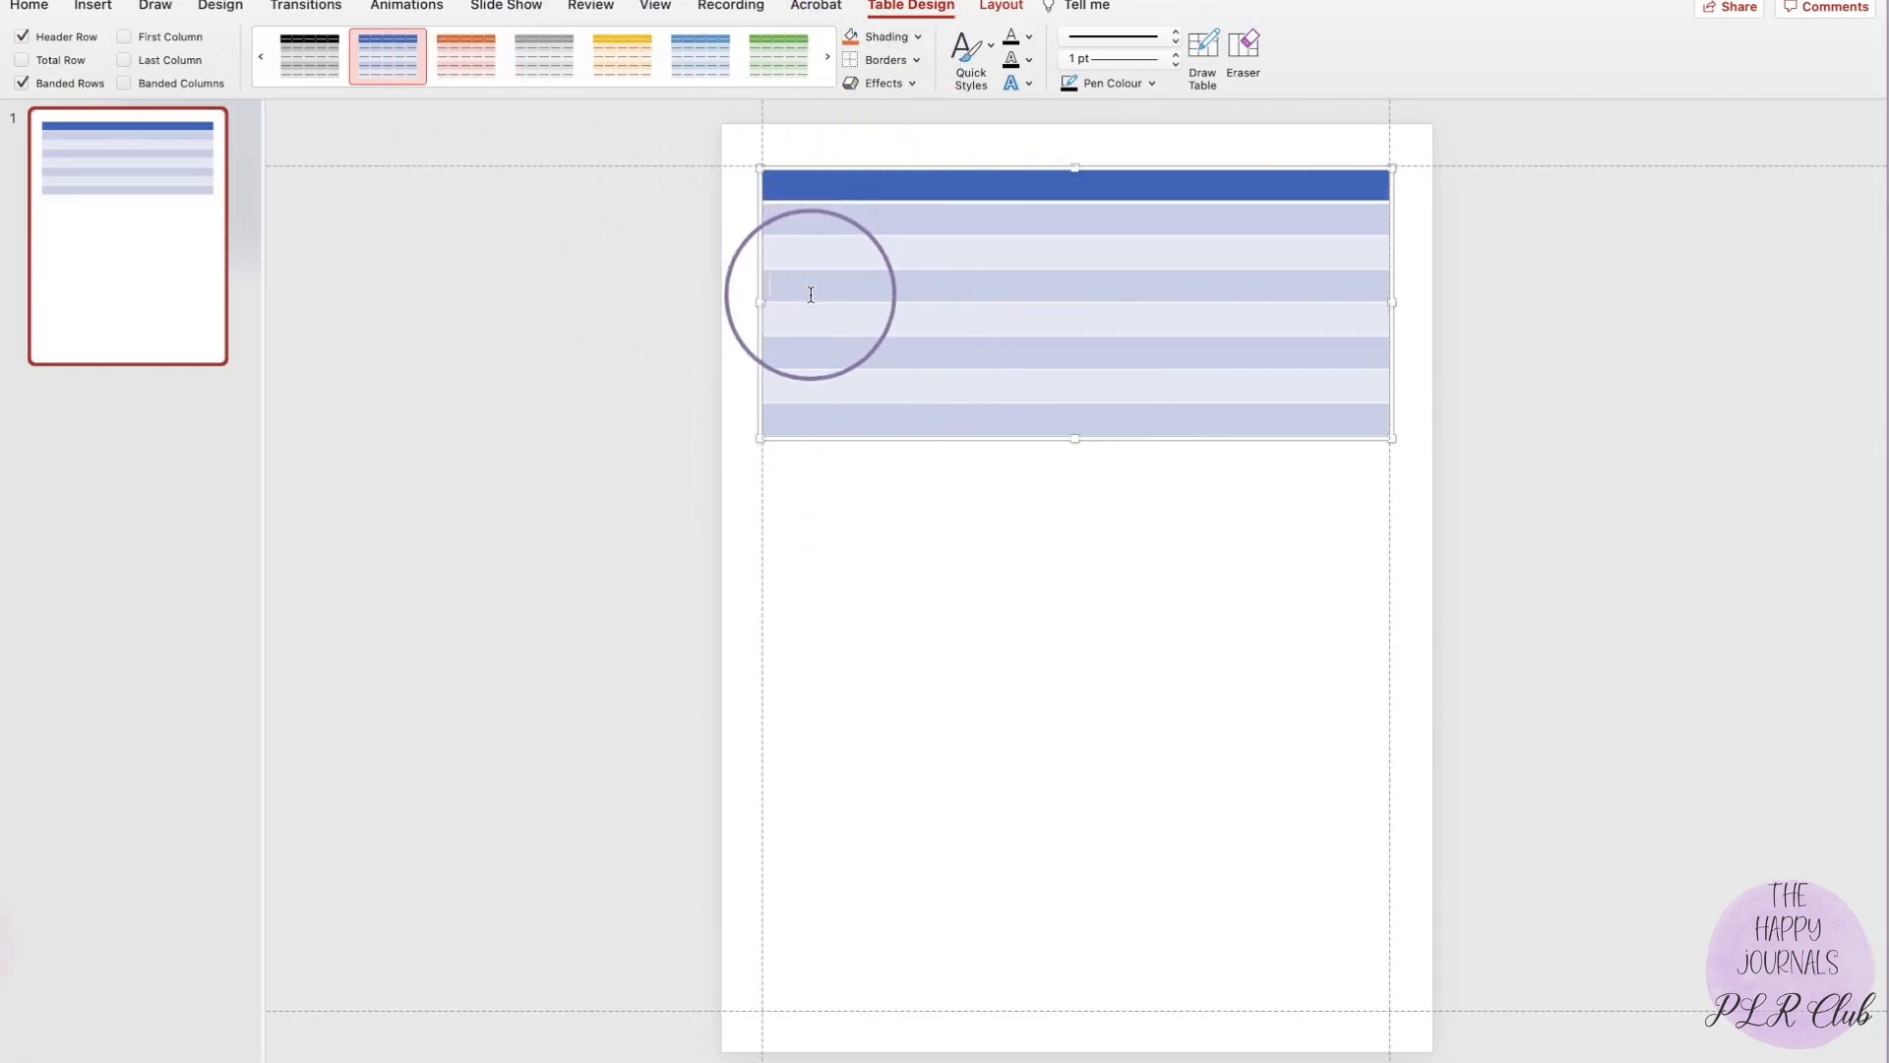
left_click(753, 311)
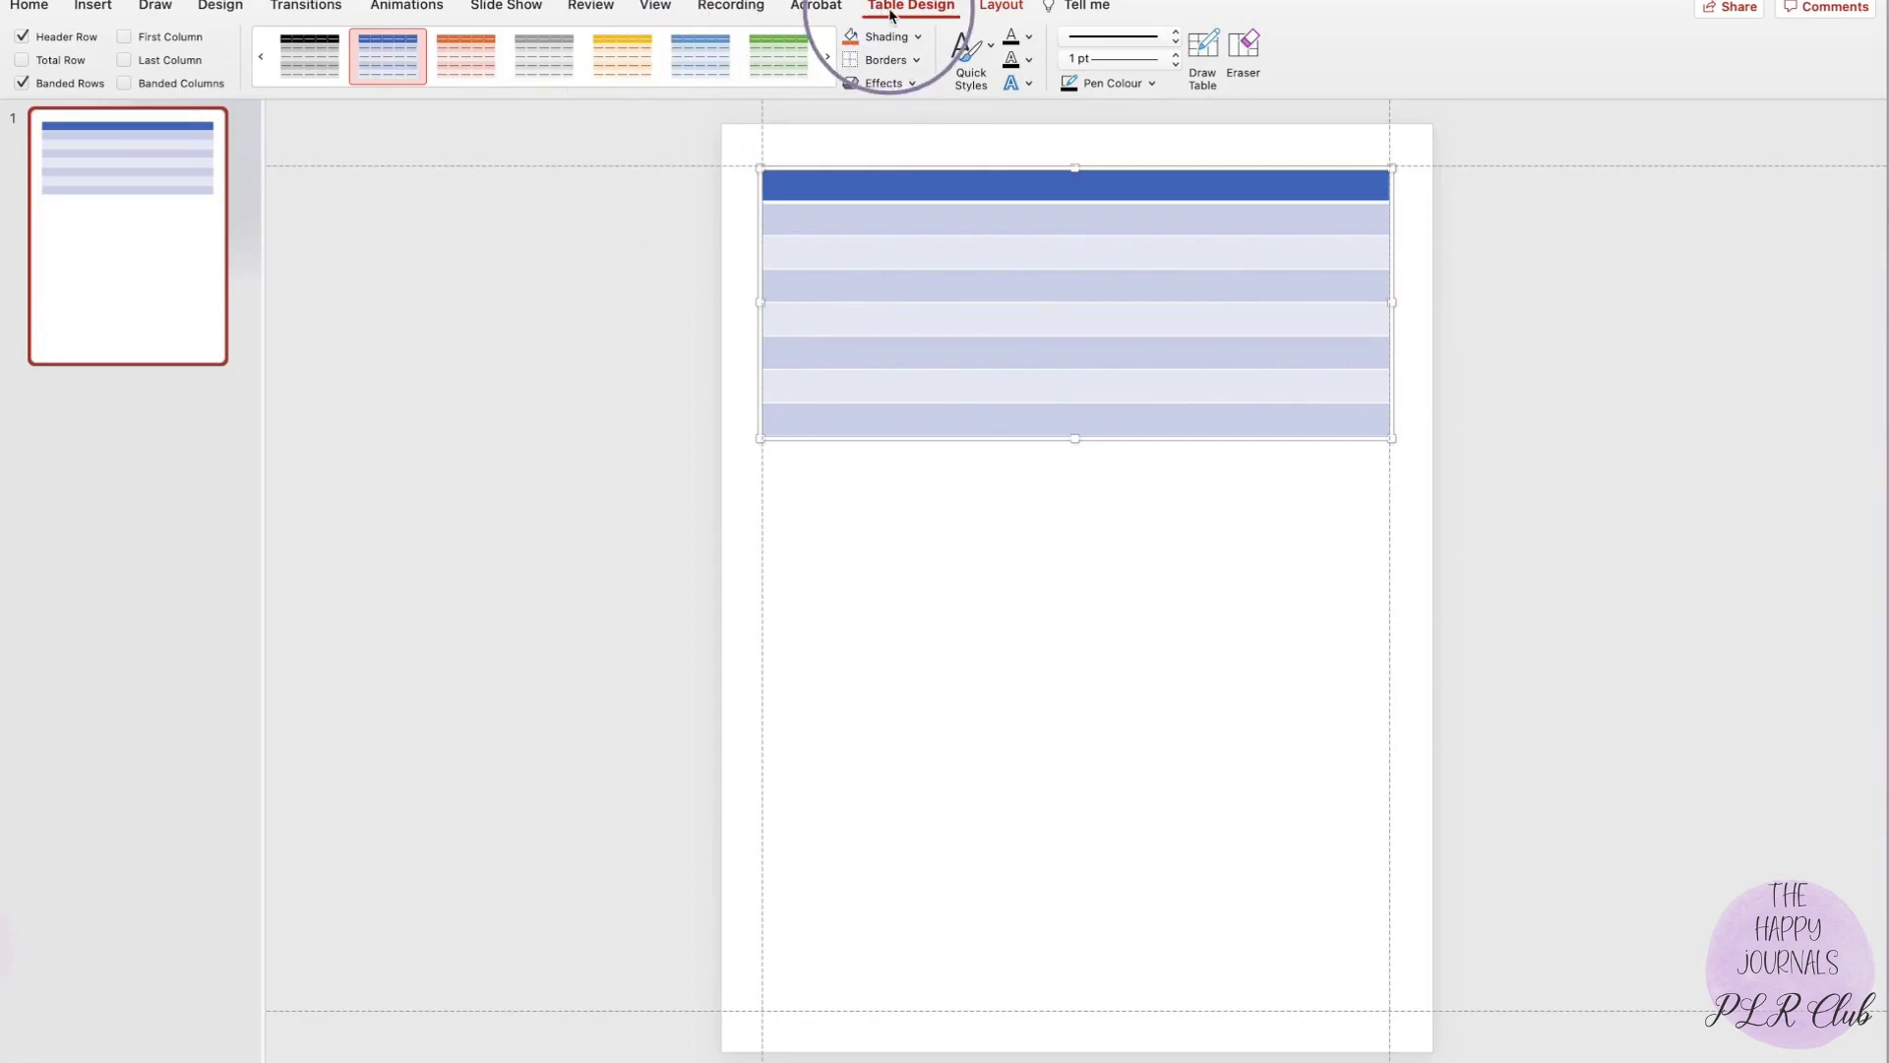
left_click(763, 279)
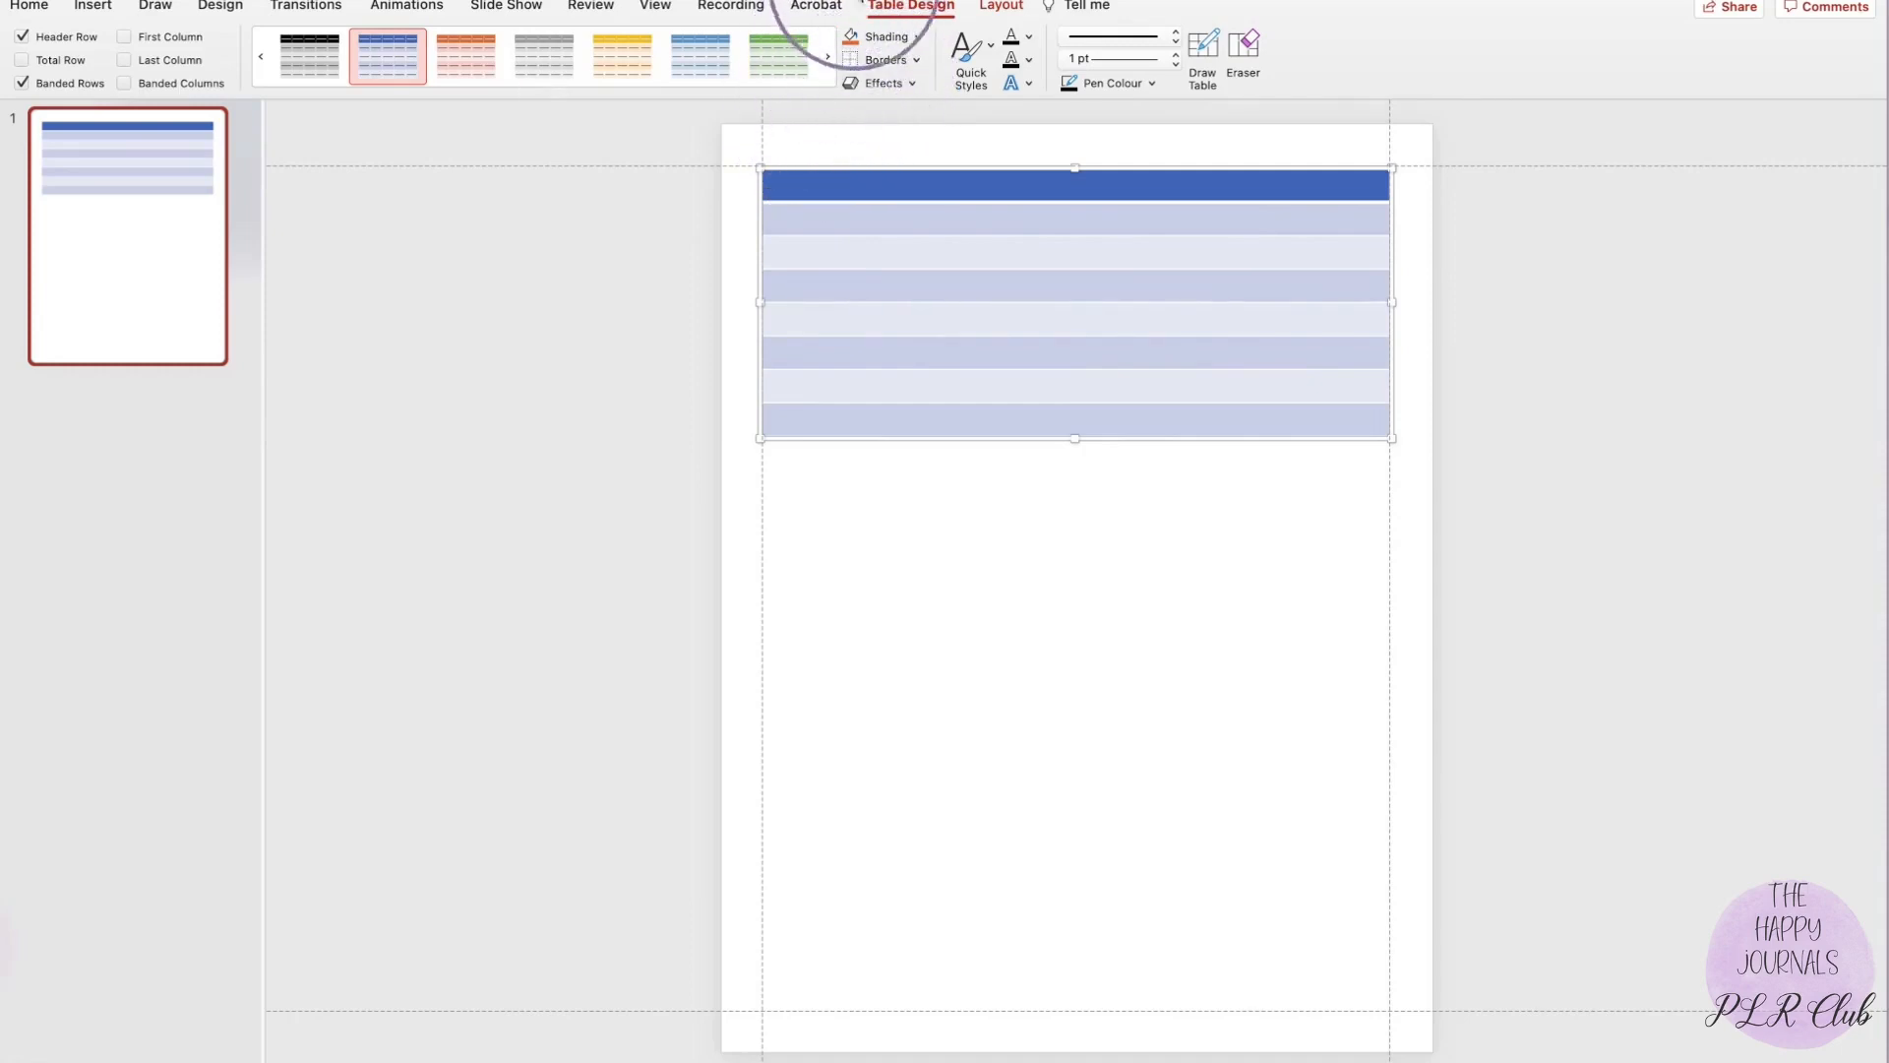
left_click(917, 40)
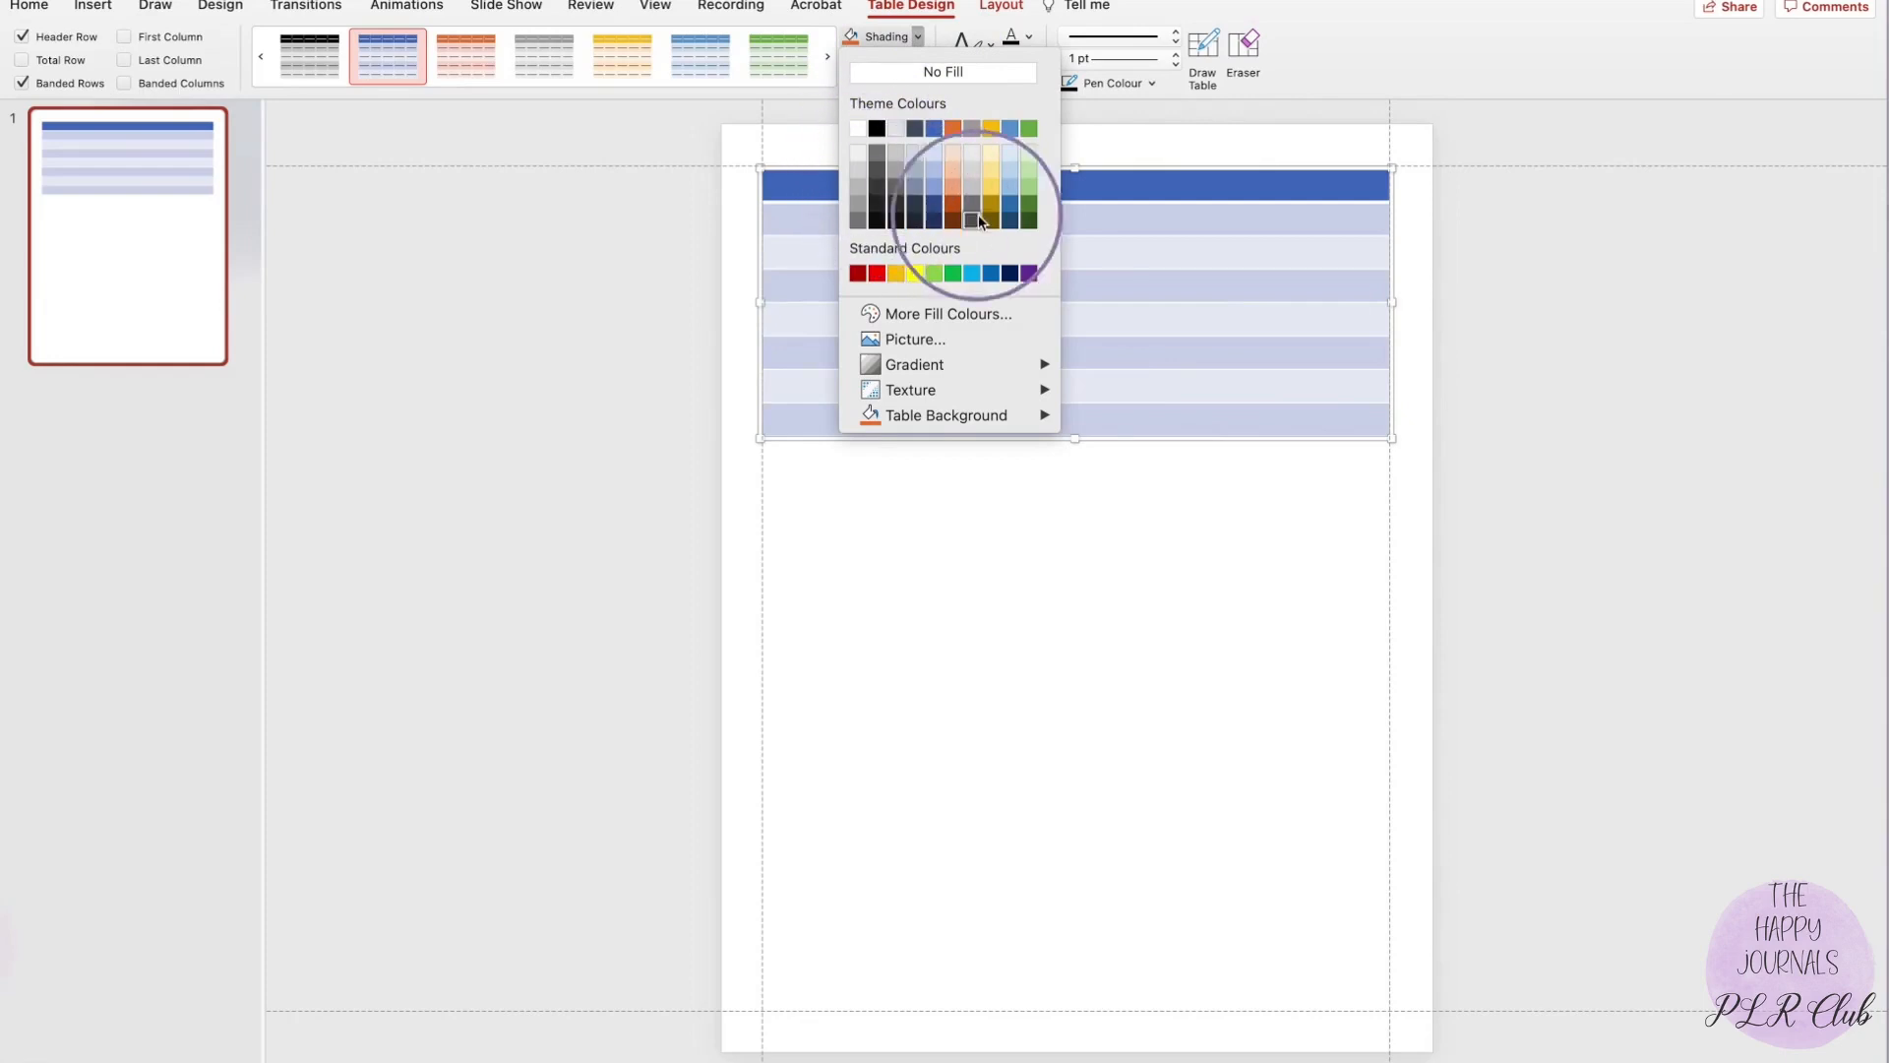
left_click(861, 73)
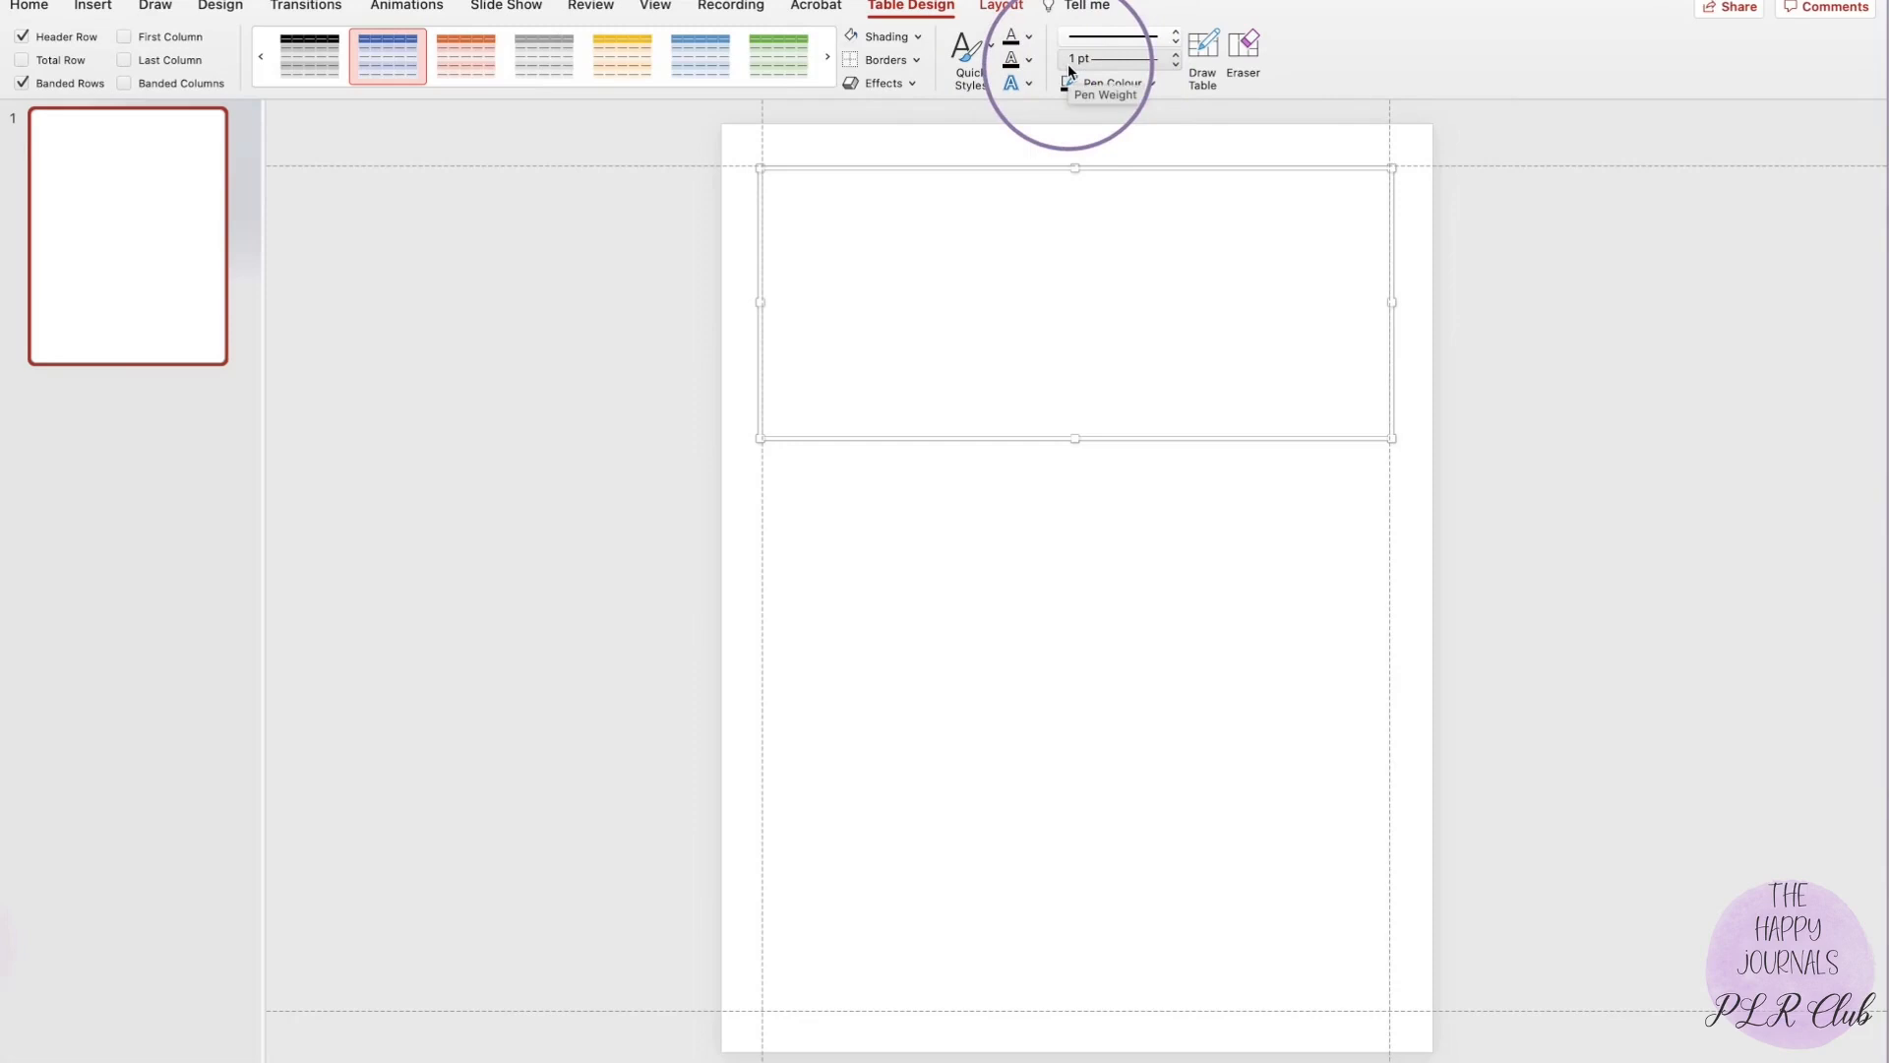
Set the table's border pen weight to ½ pt.
left_click(1128, 59)
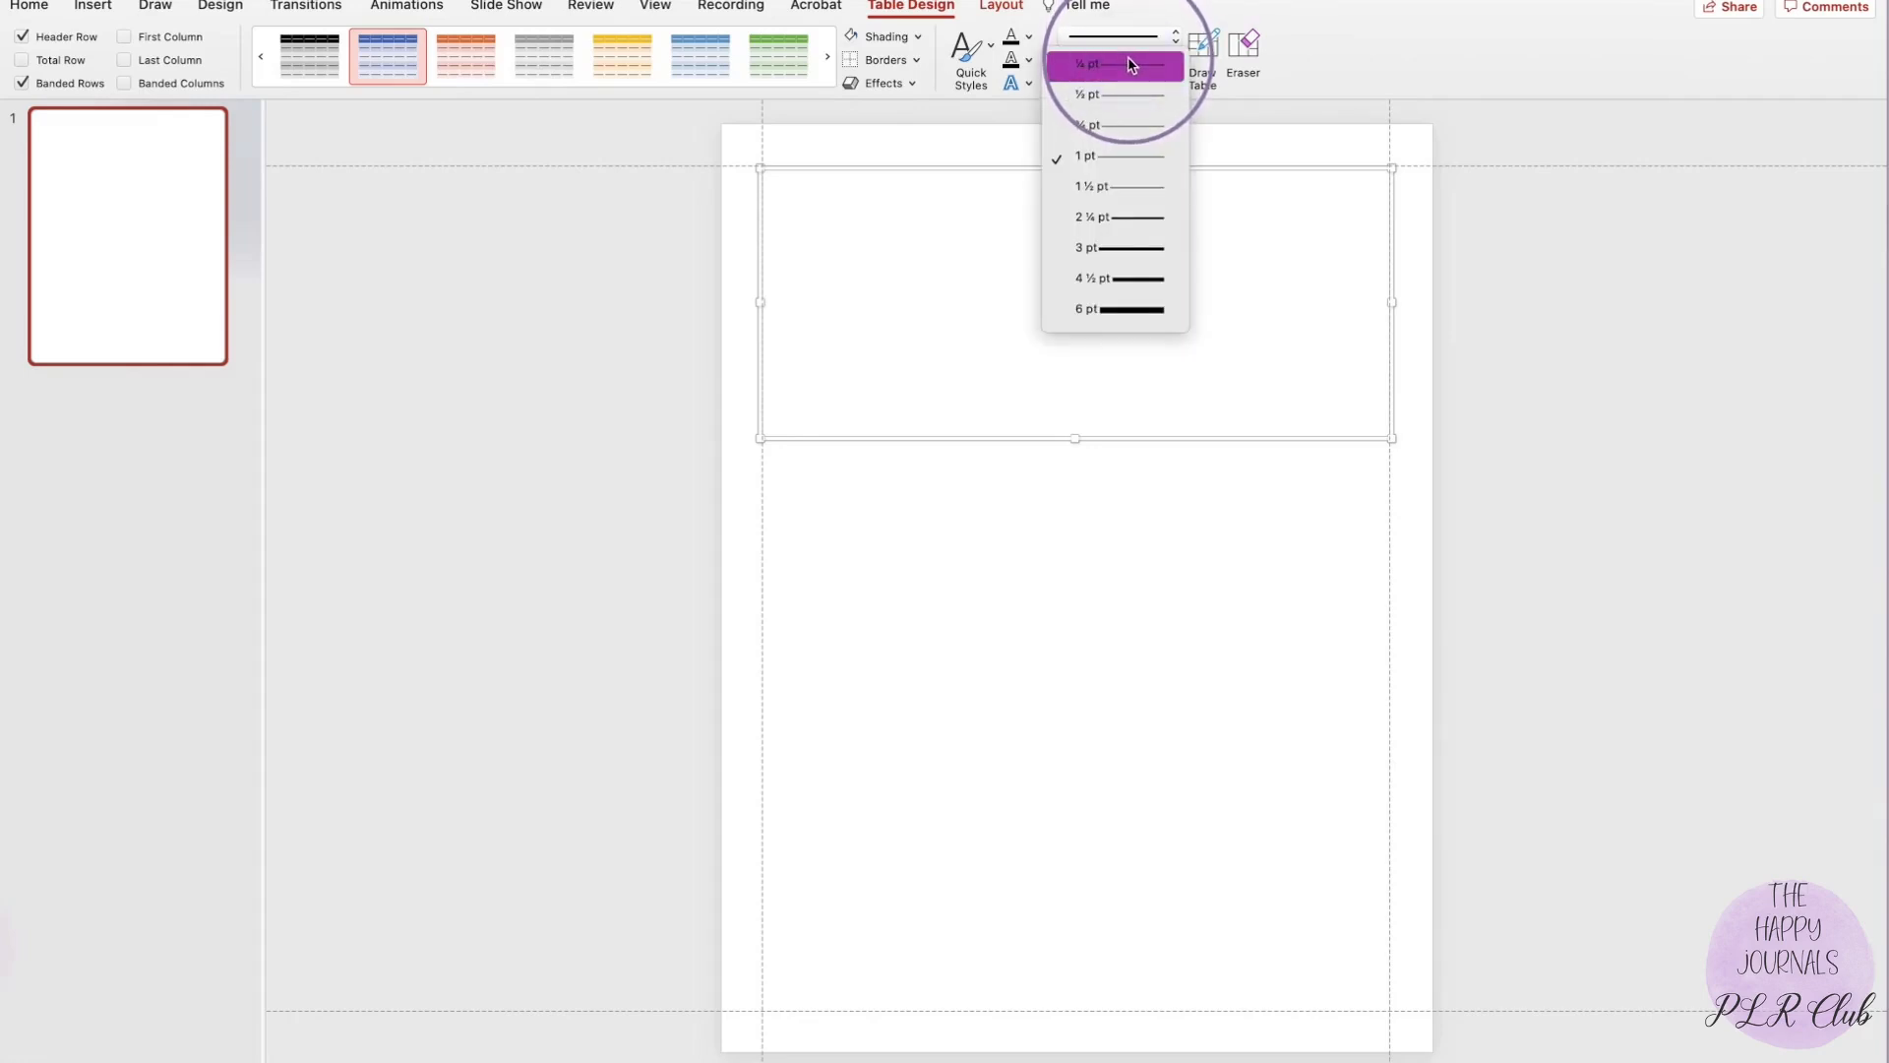
left_click(1119, 30)
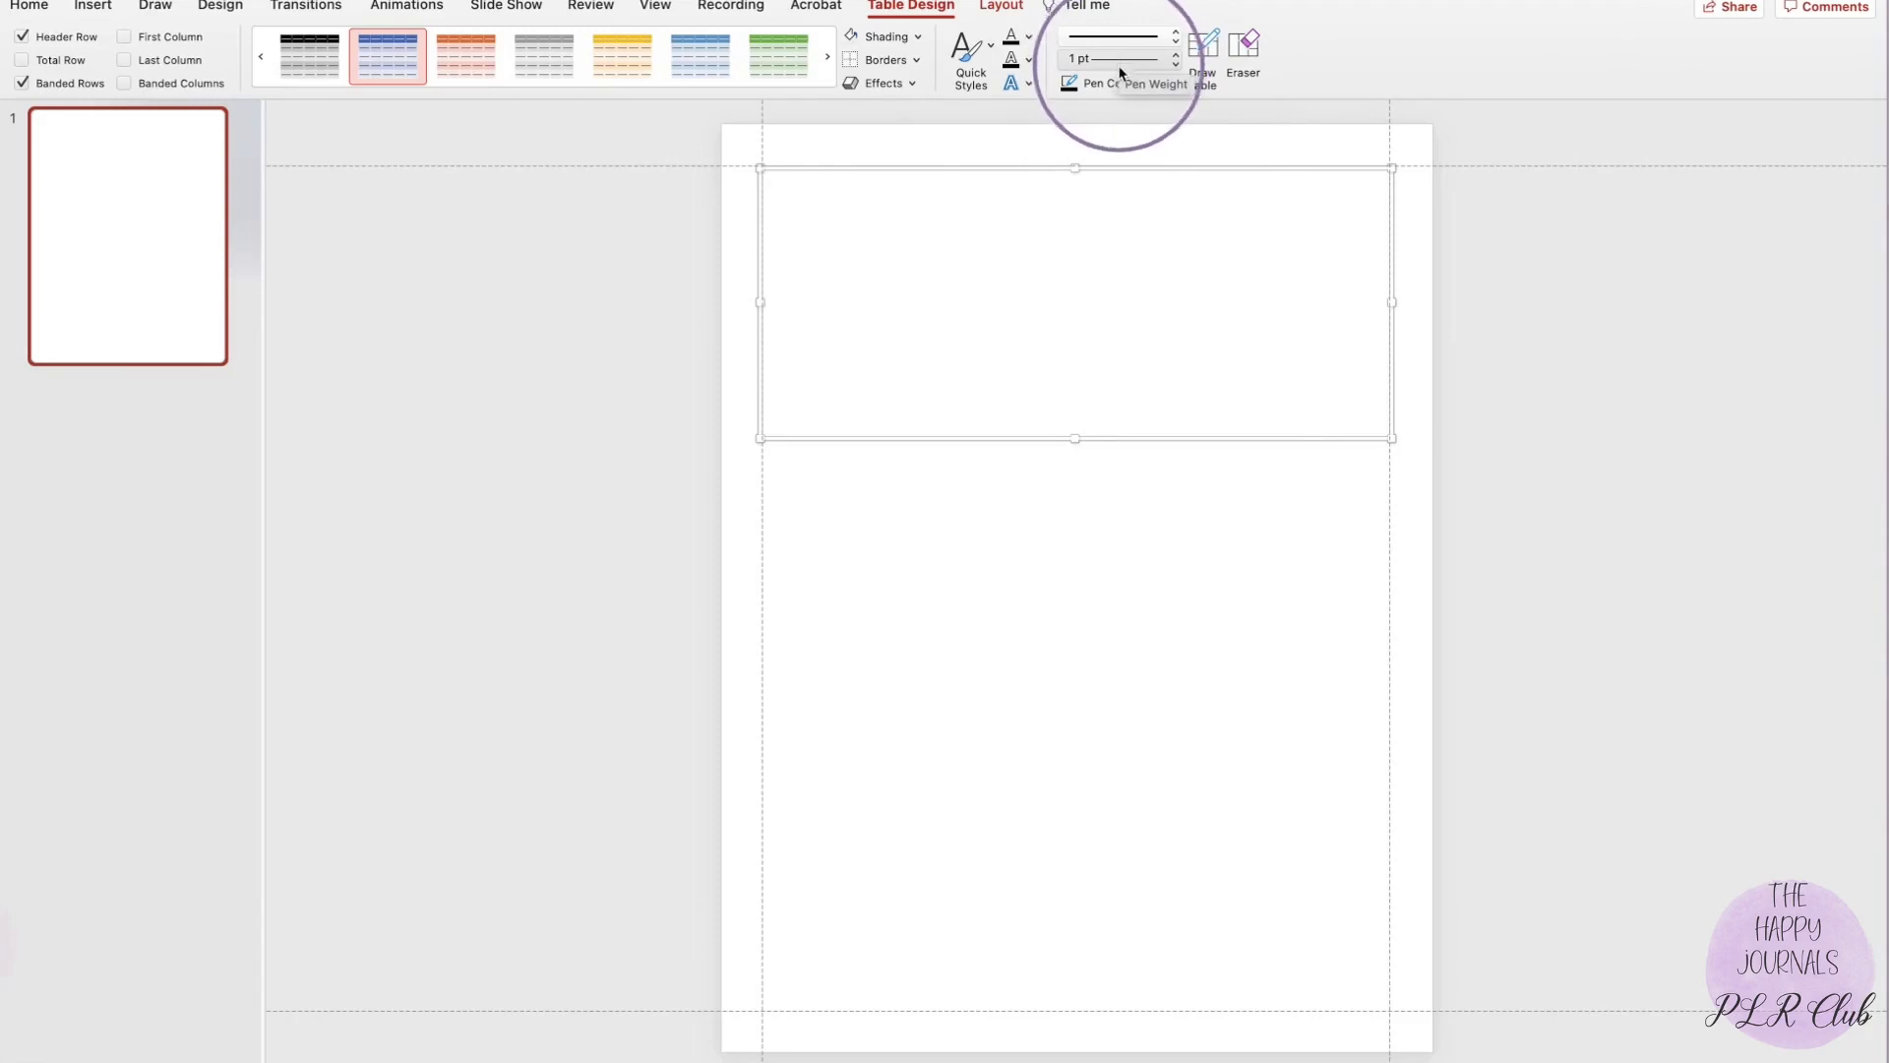
left_click(1114, 61)
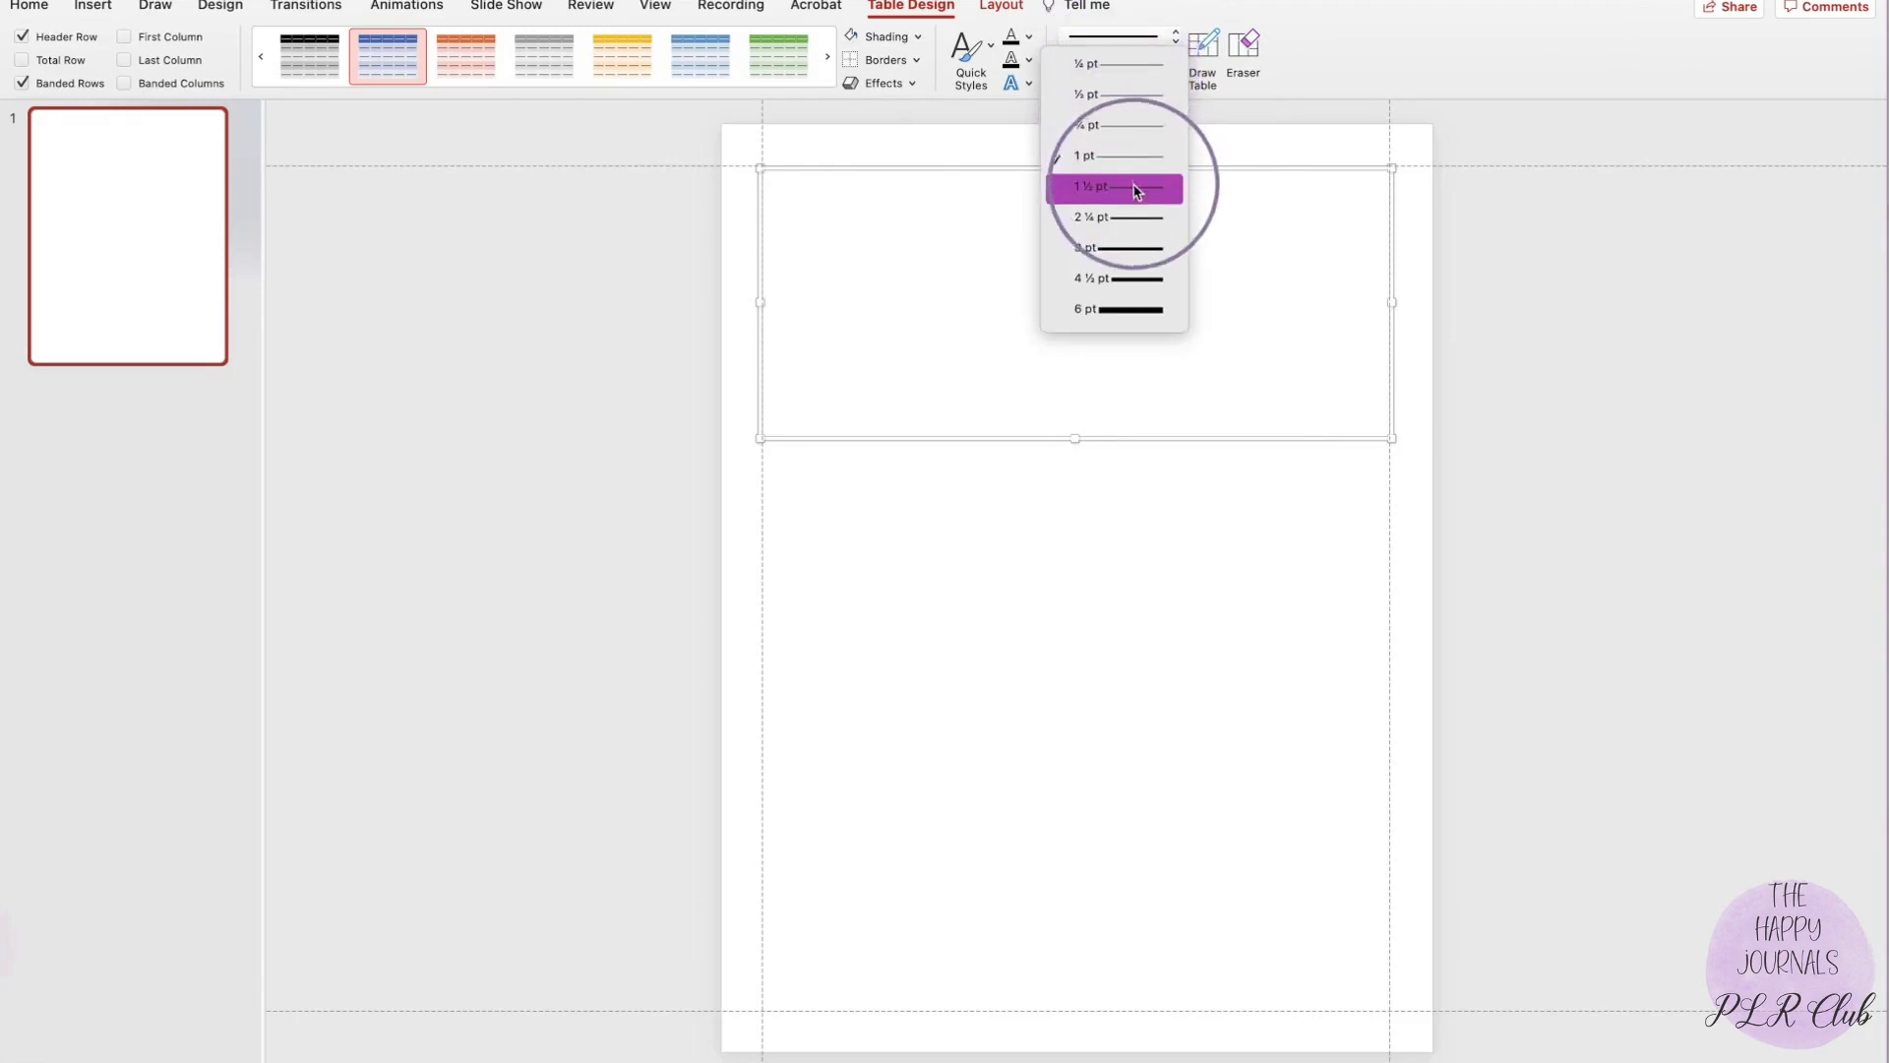
left_click(1089, 108)
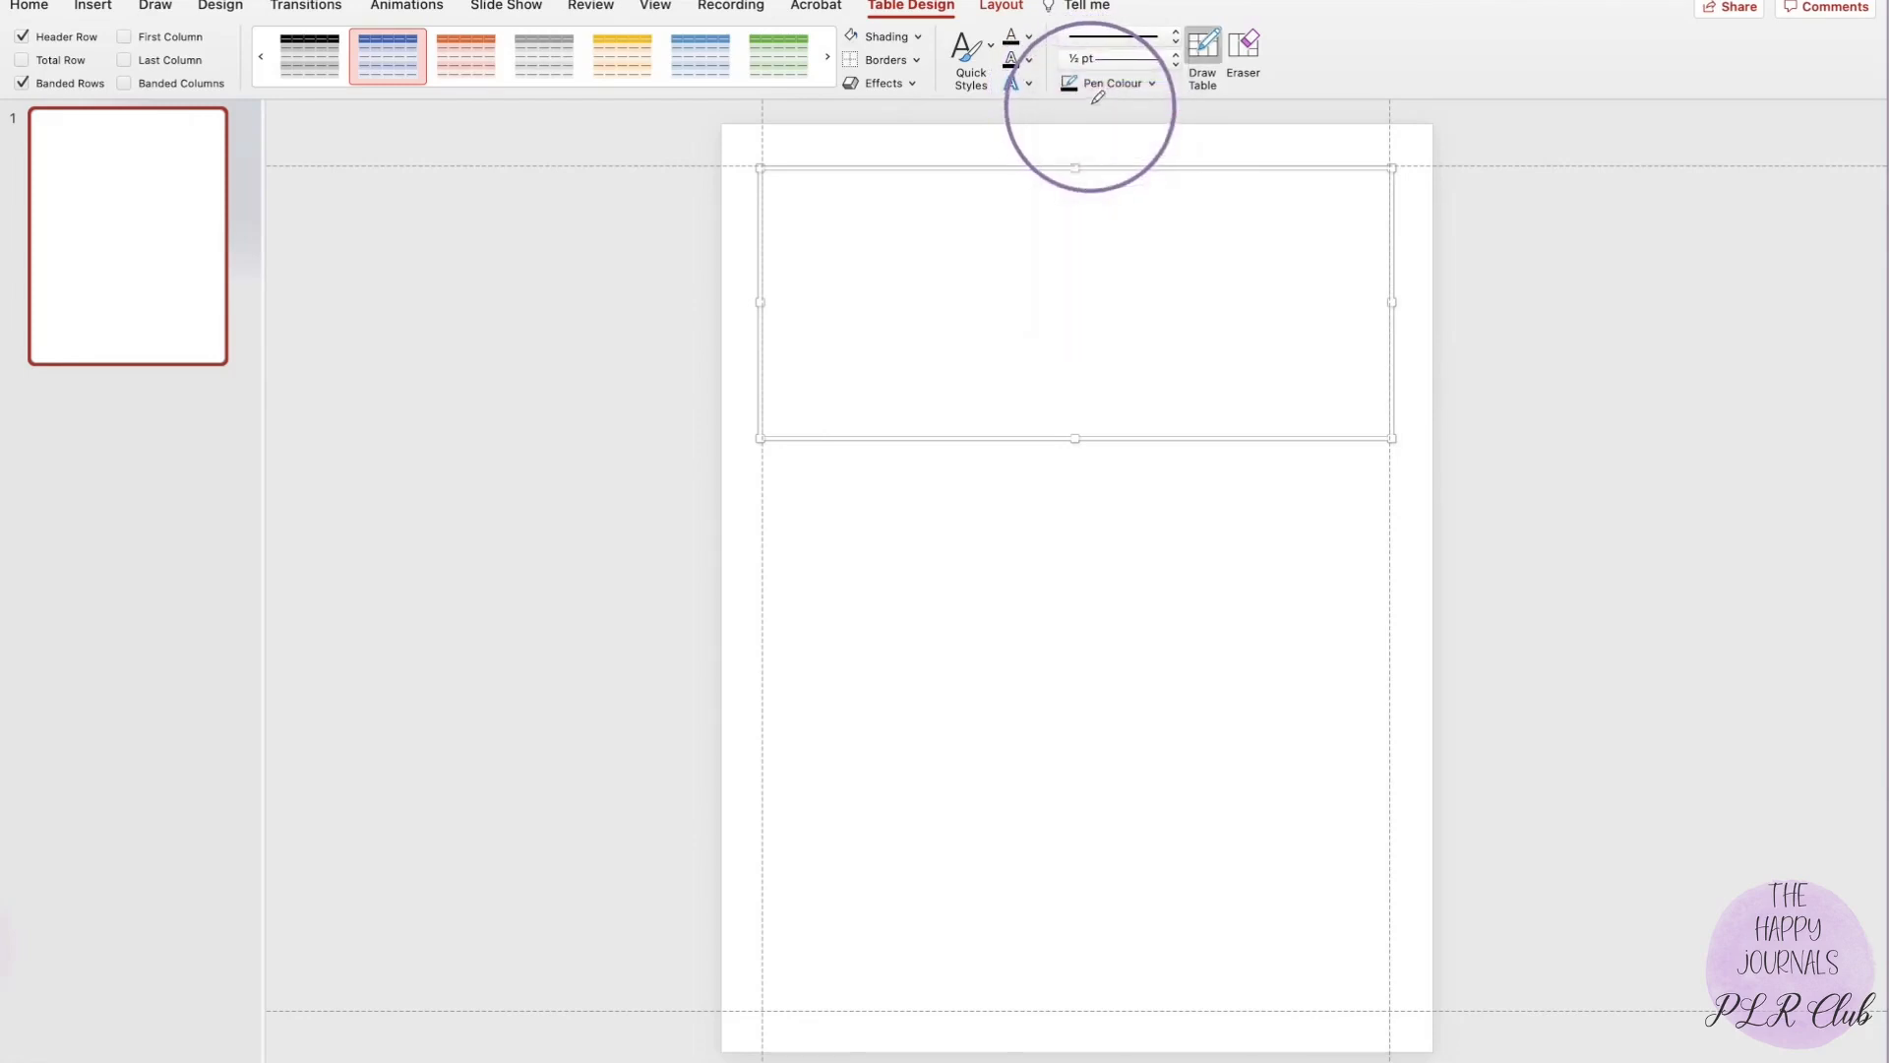
Set the border pen colour to a dark shade from the black theme colour column.
left_click(1153, 87)
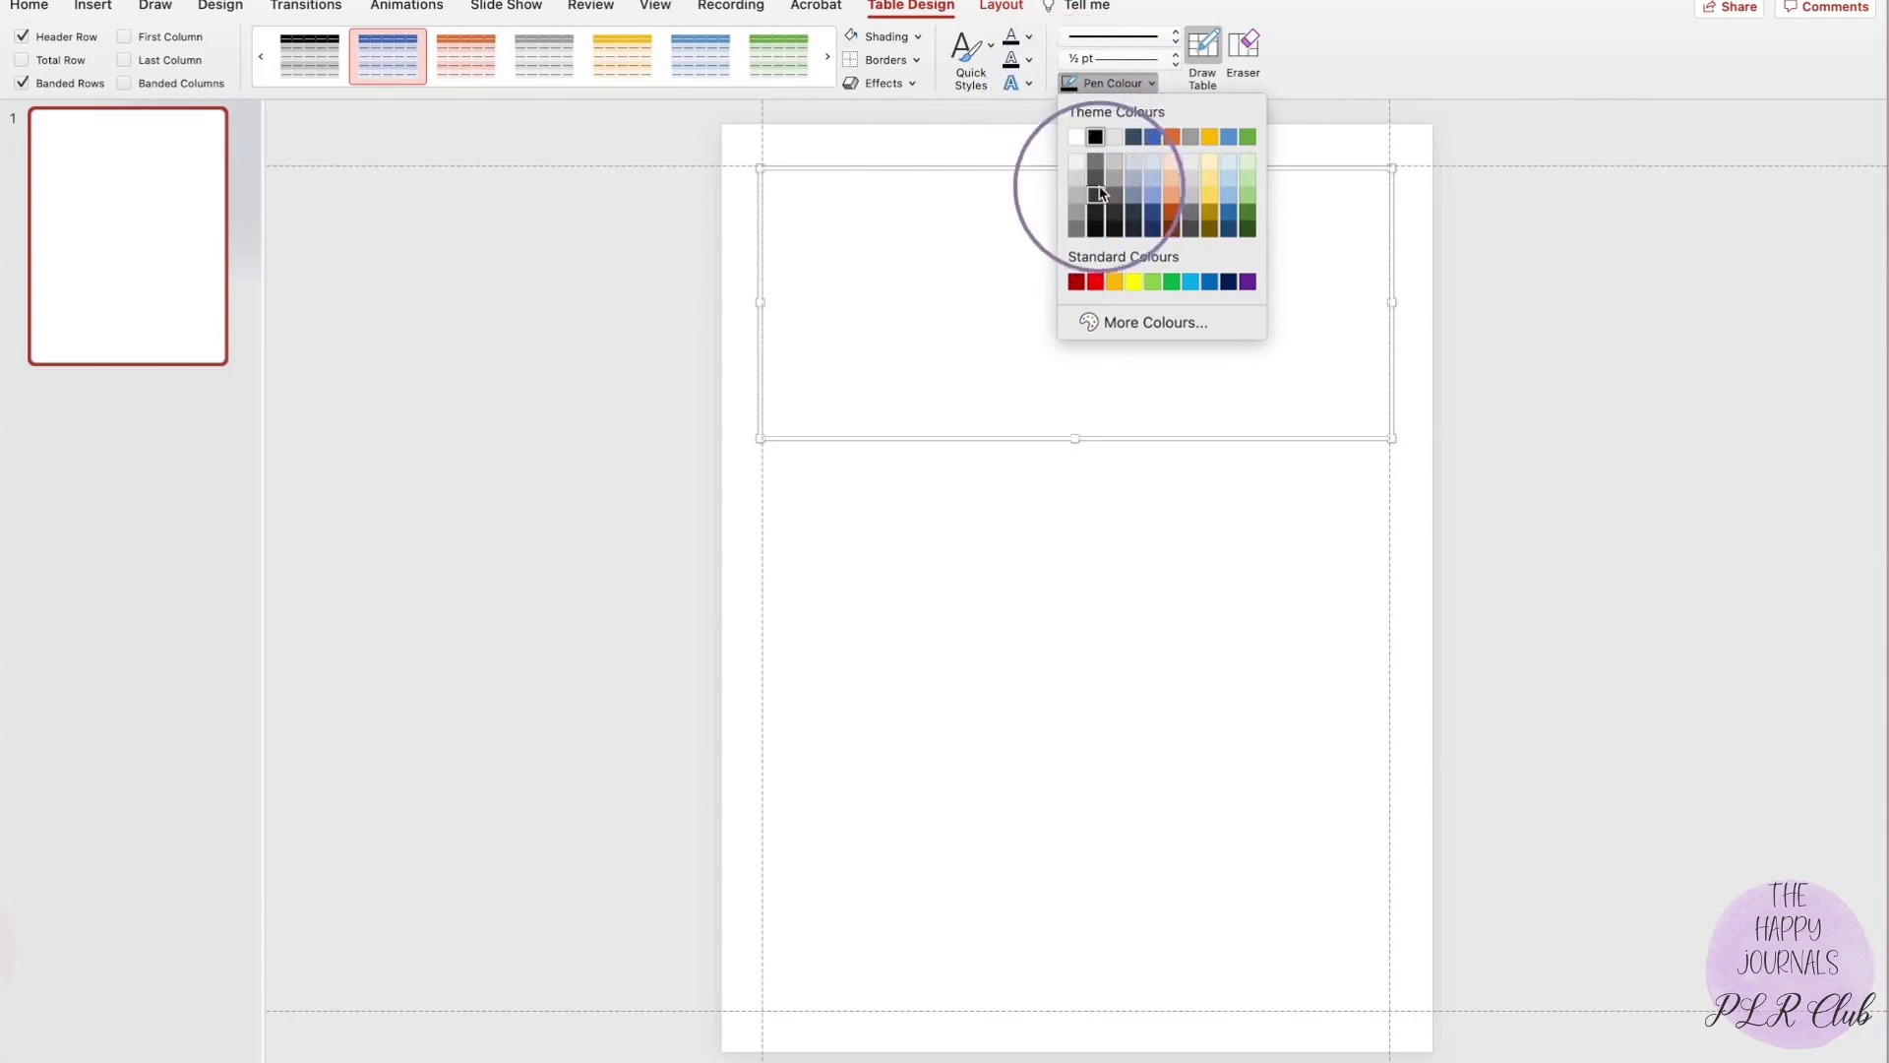
left_click(1076, 87)
left_click(1076, 87)
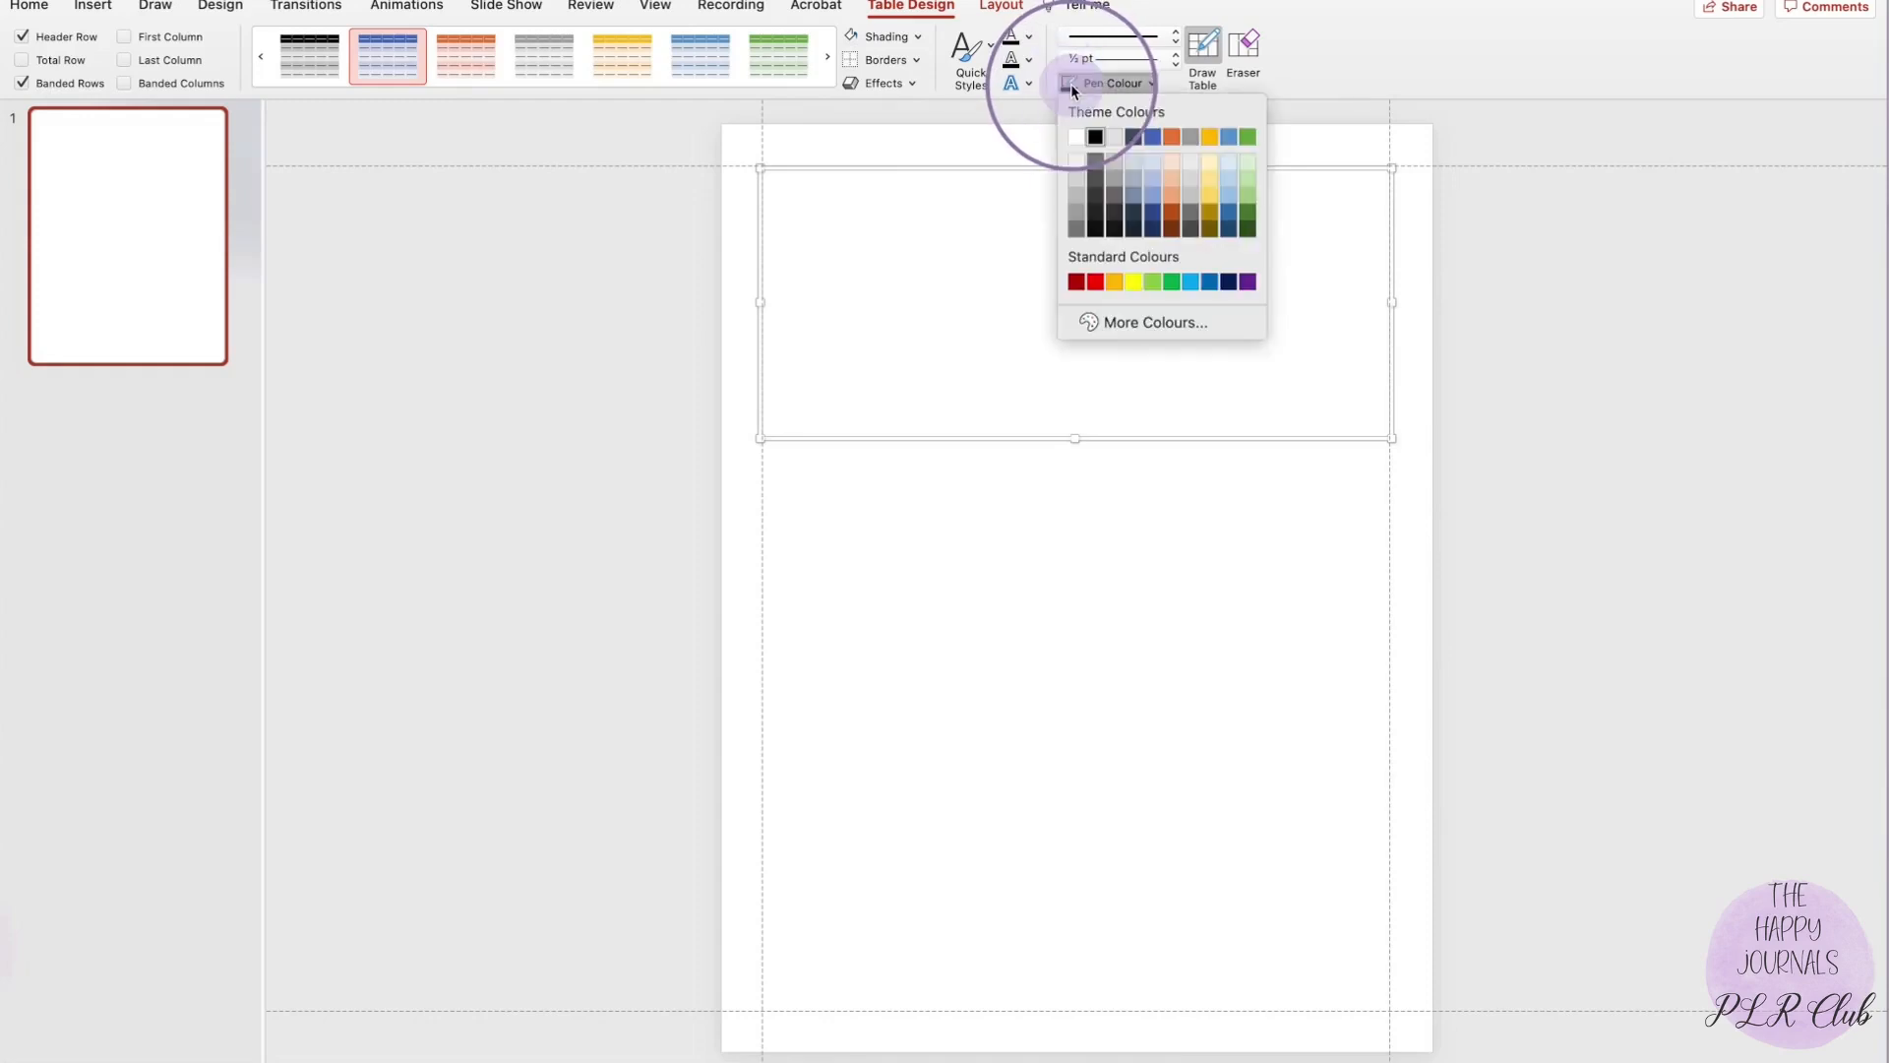
left_click(1096, 204)
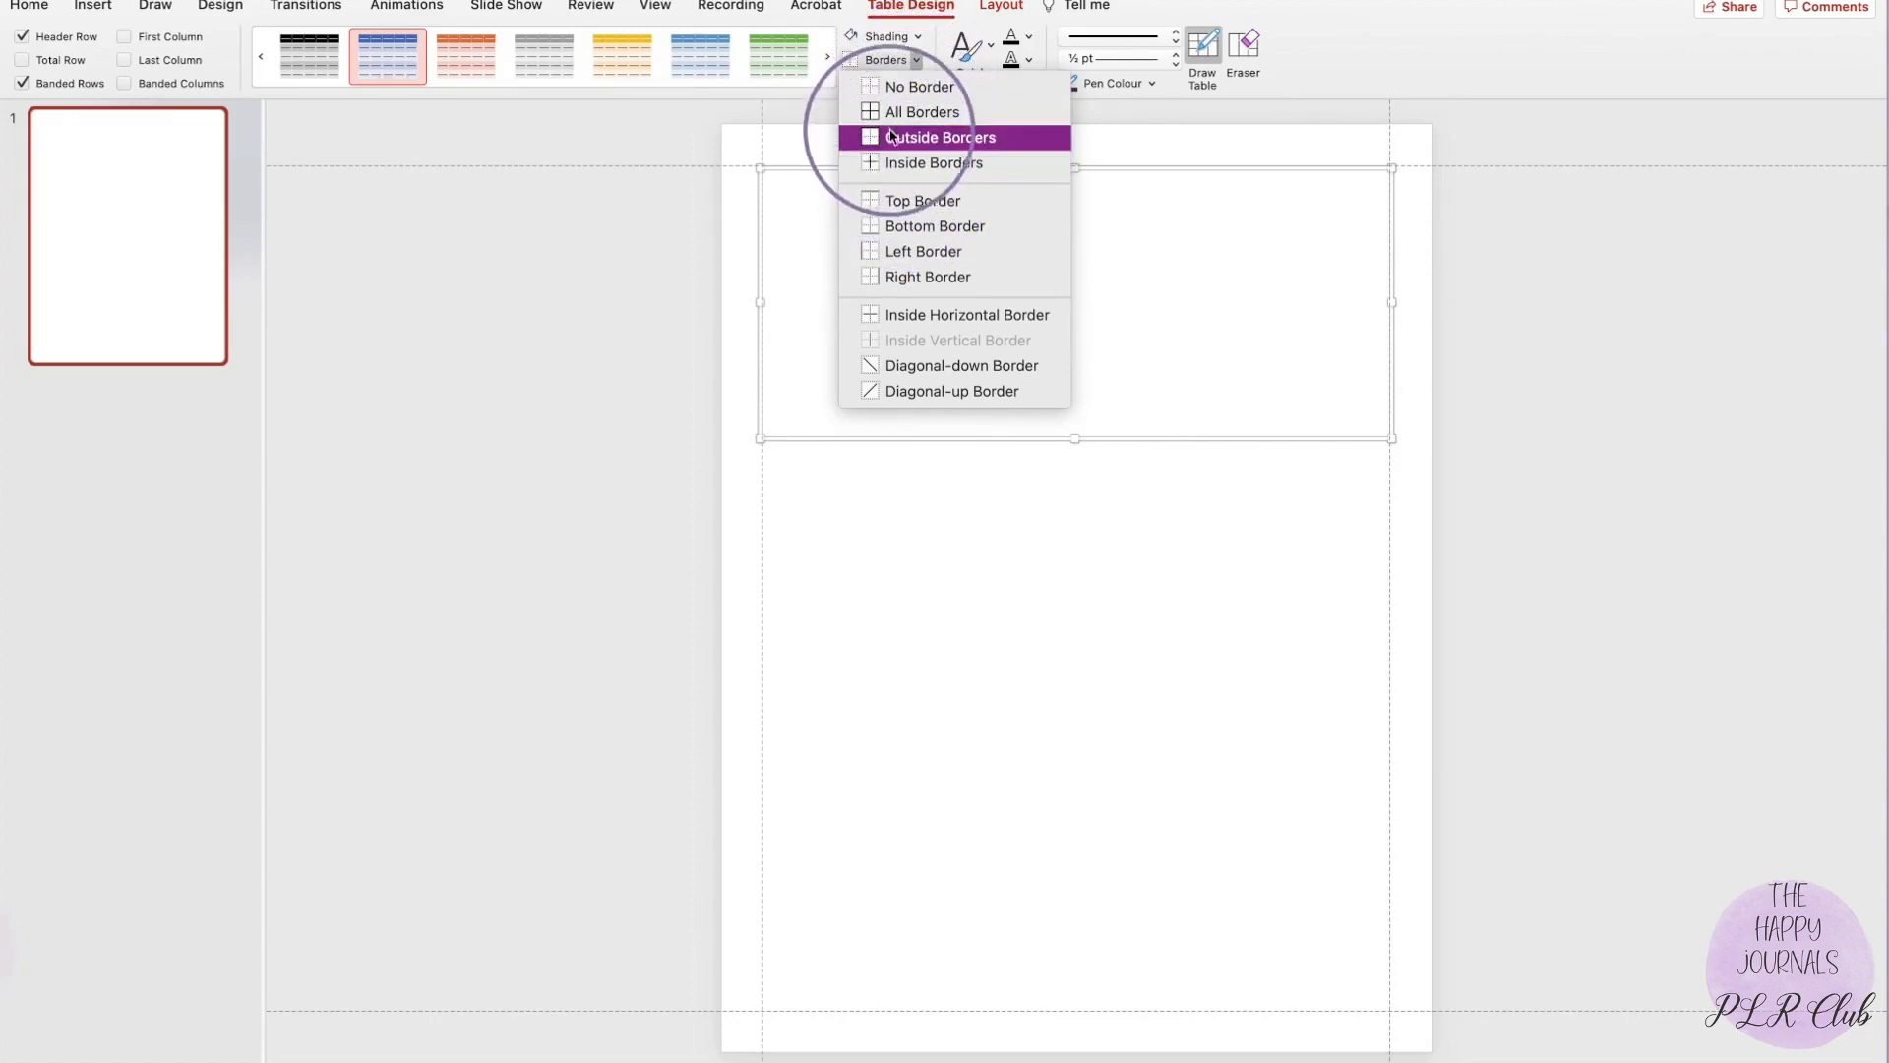
Apply All Borders to the table with the current pen settings.
left_click(917, 65)
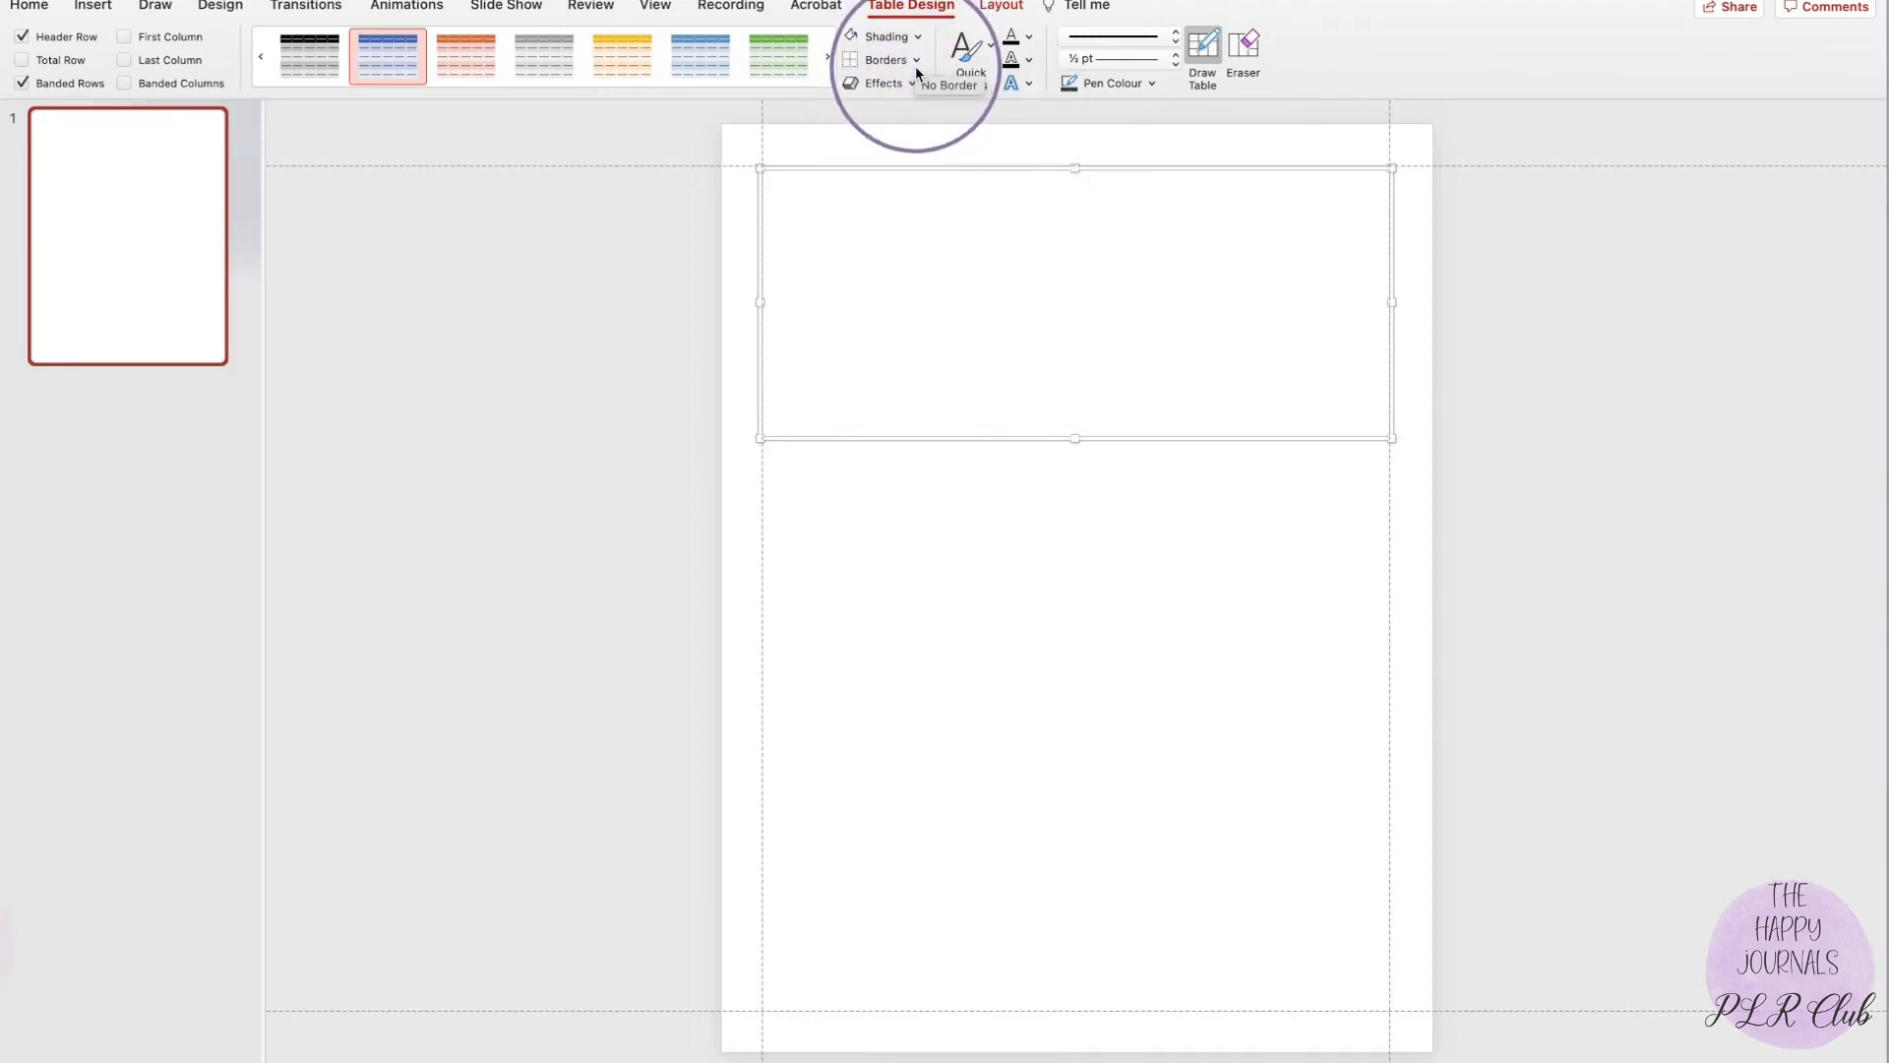
left_click(916, 66)
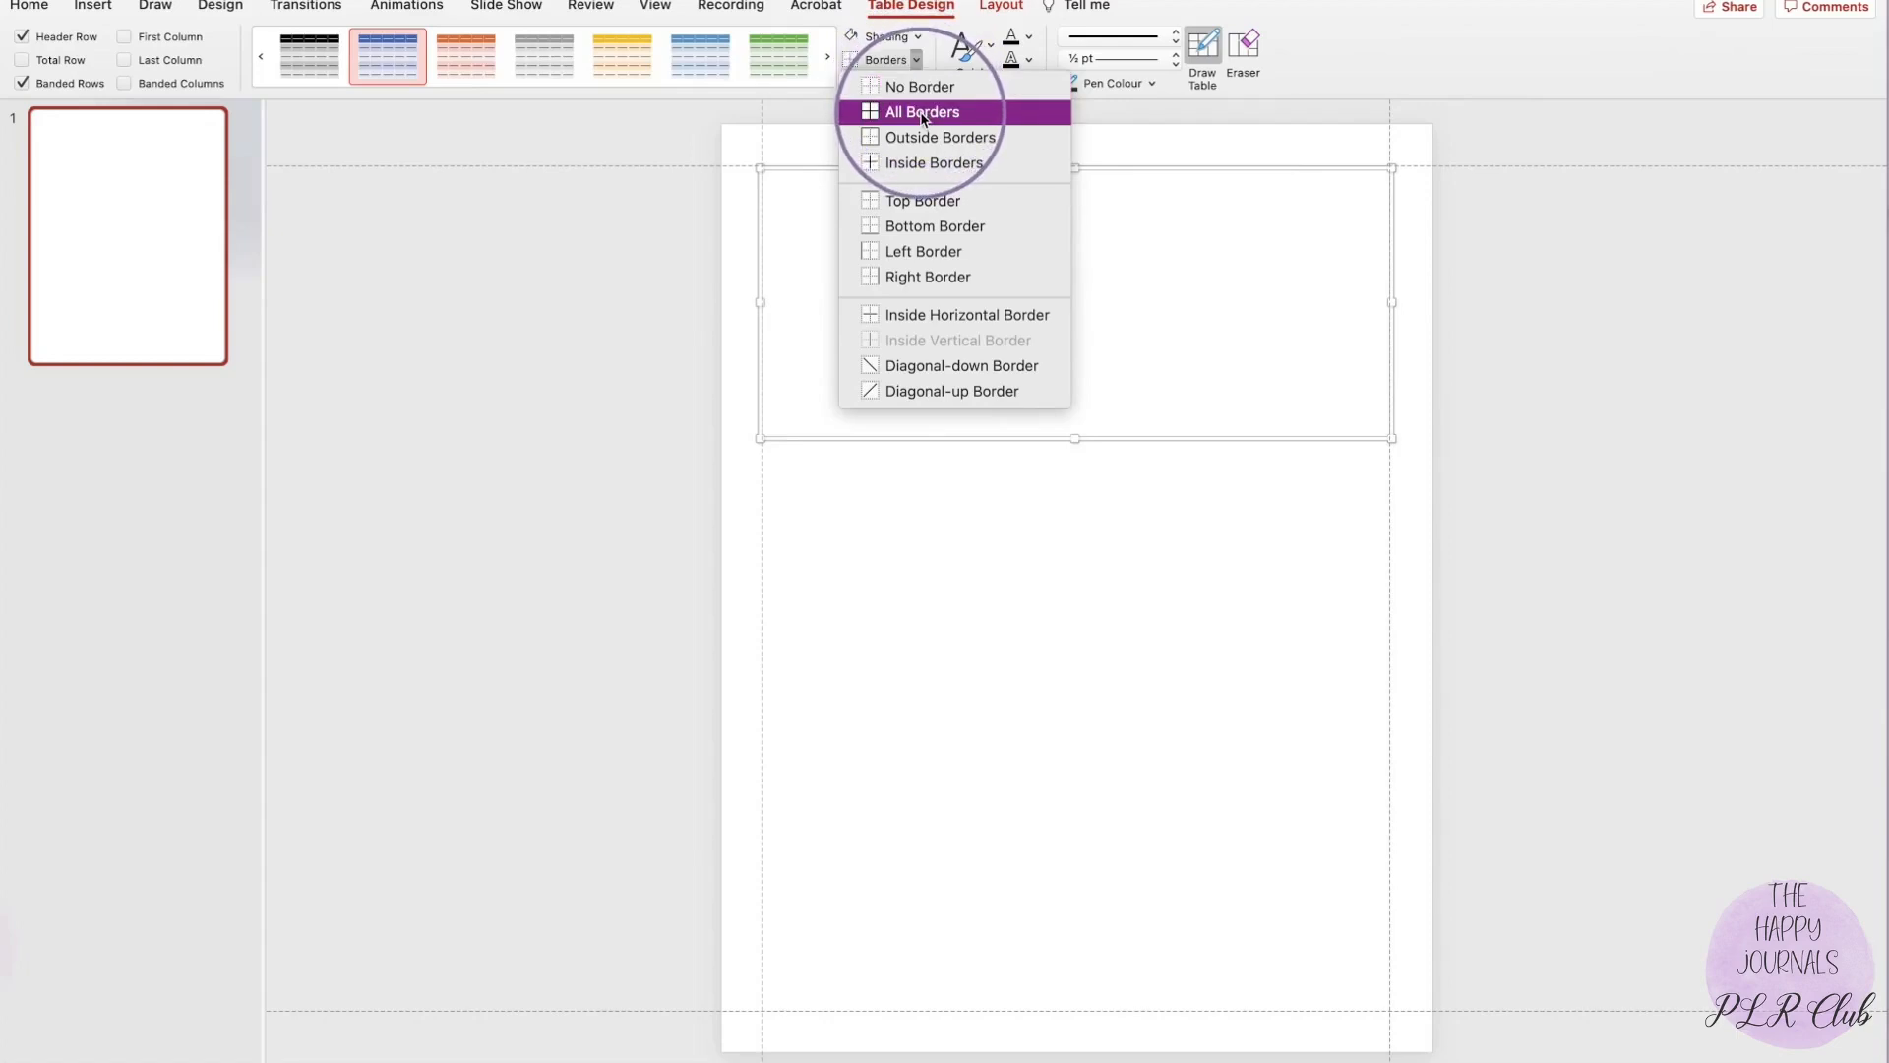
left_click(923, 115)
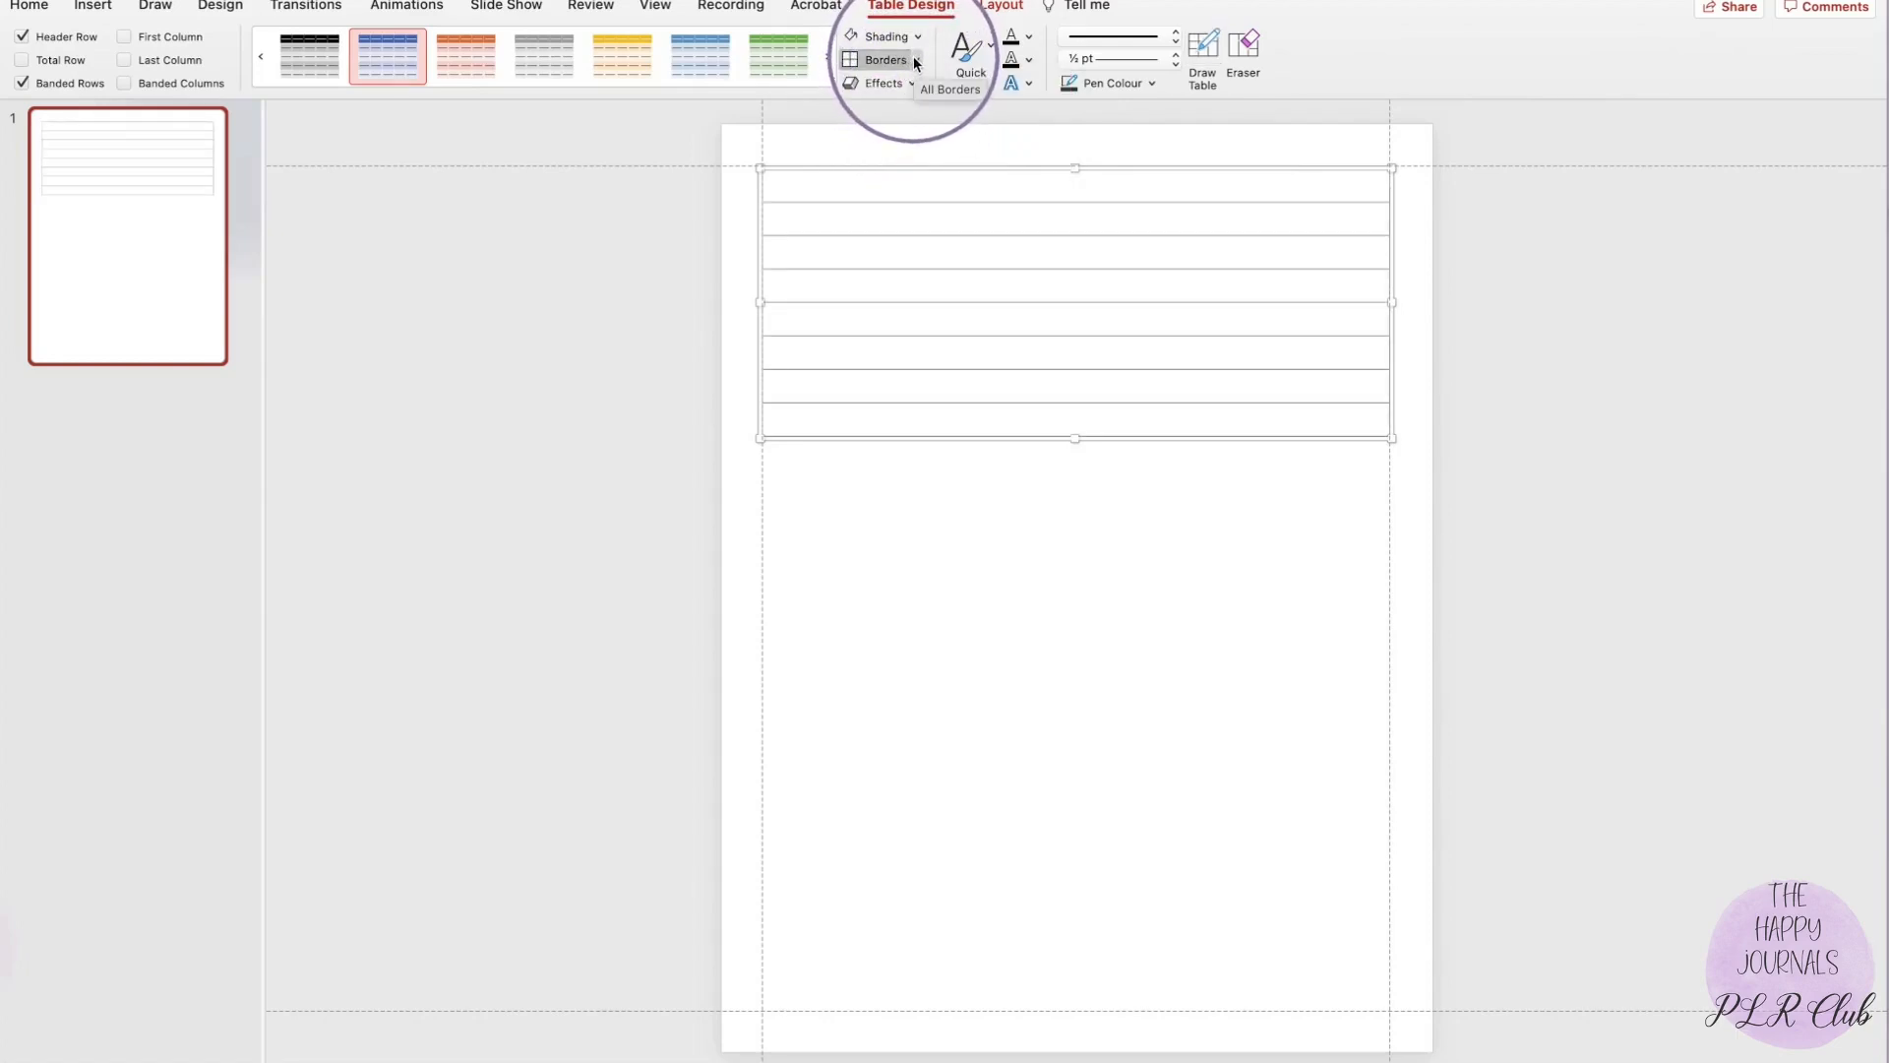
Remove the table's outside borders and add back only the bottom border.
left_click(915, 65)
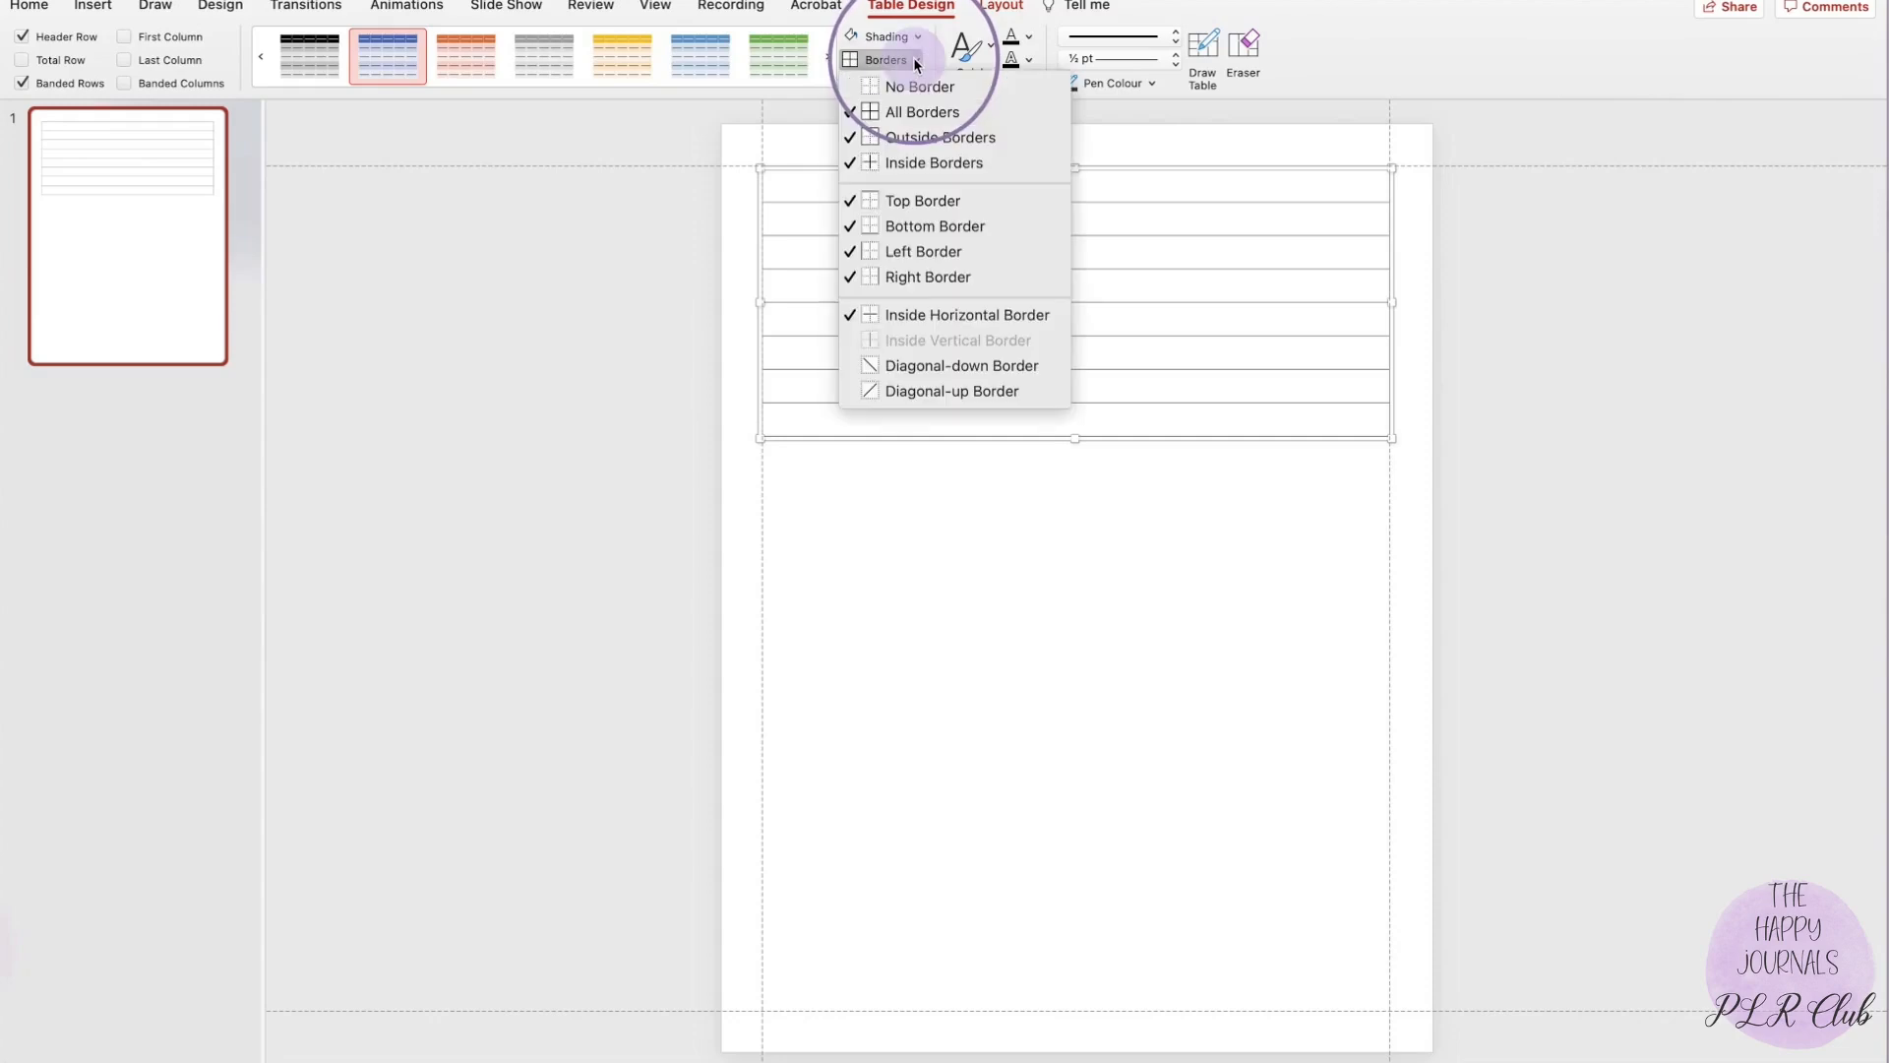
left_click(936, 132)
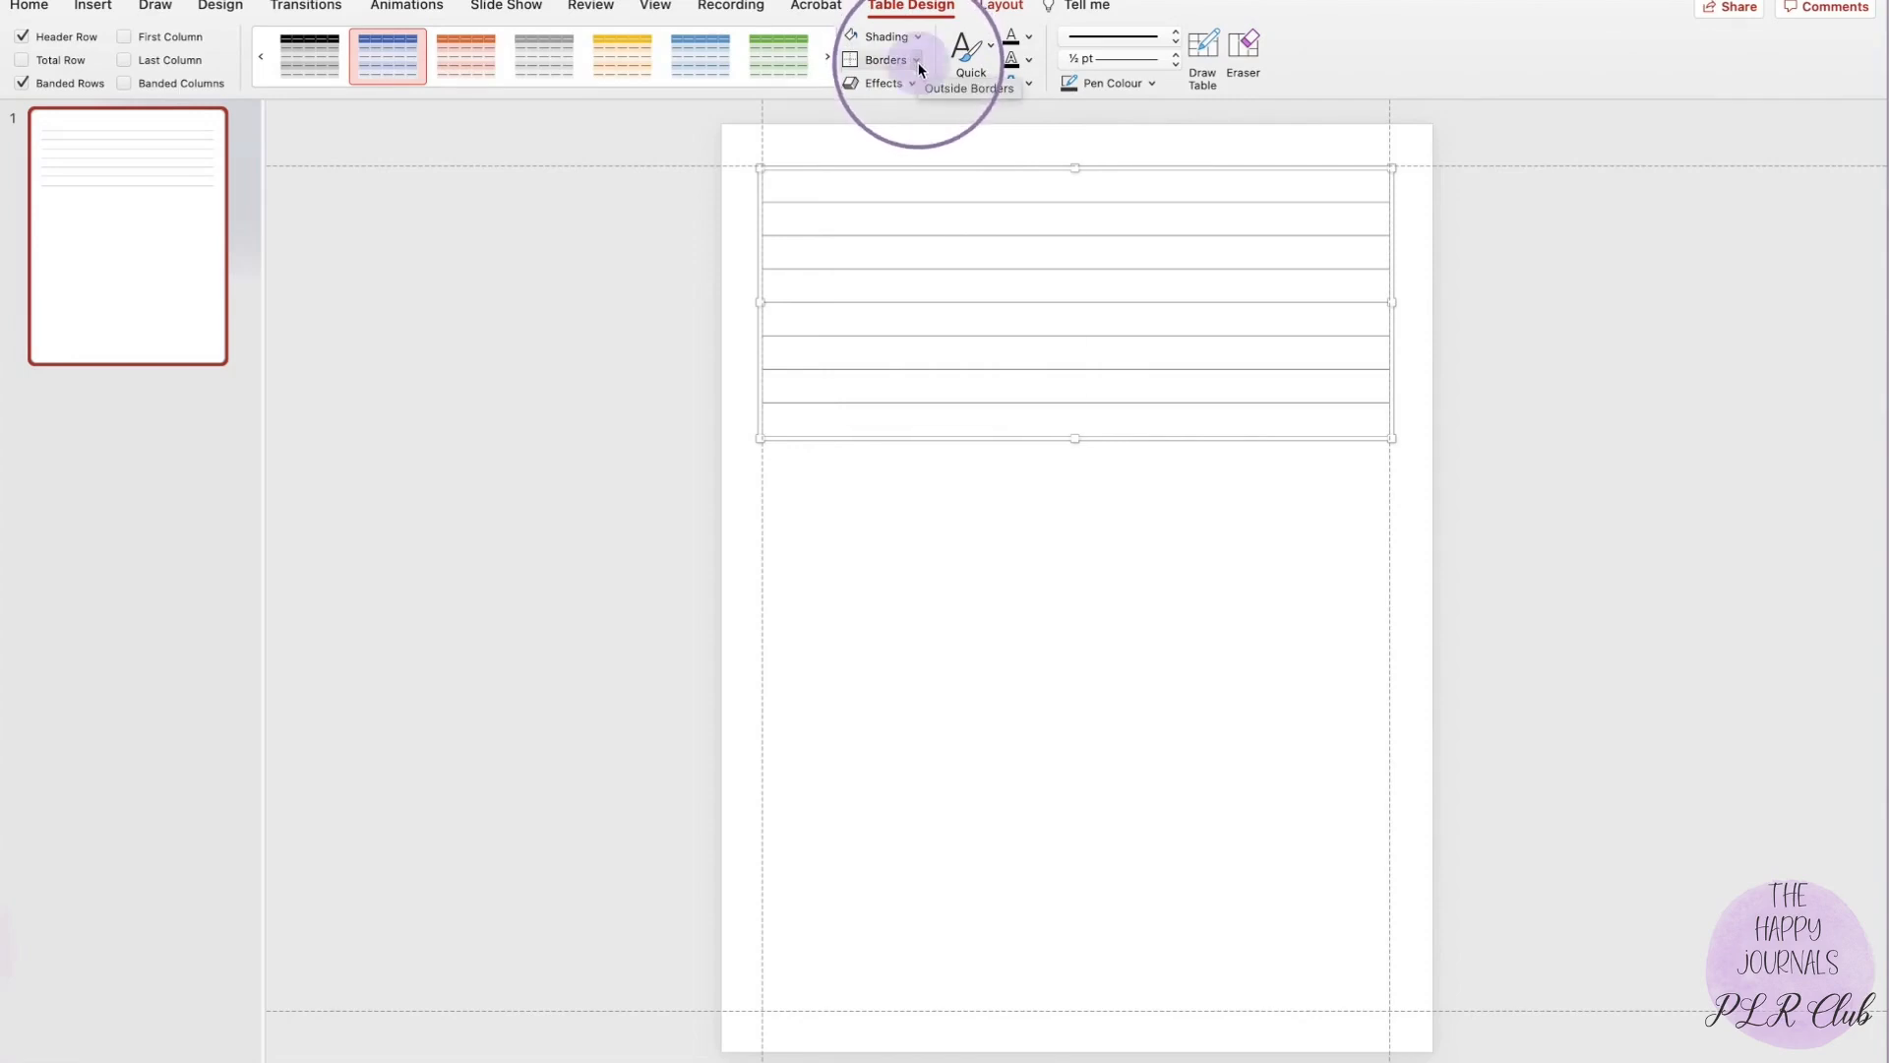
left_click(918, 61)
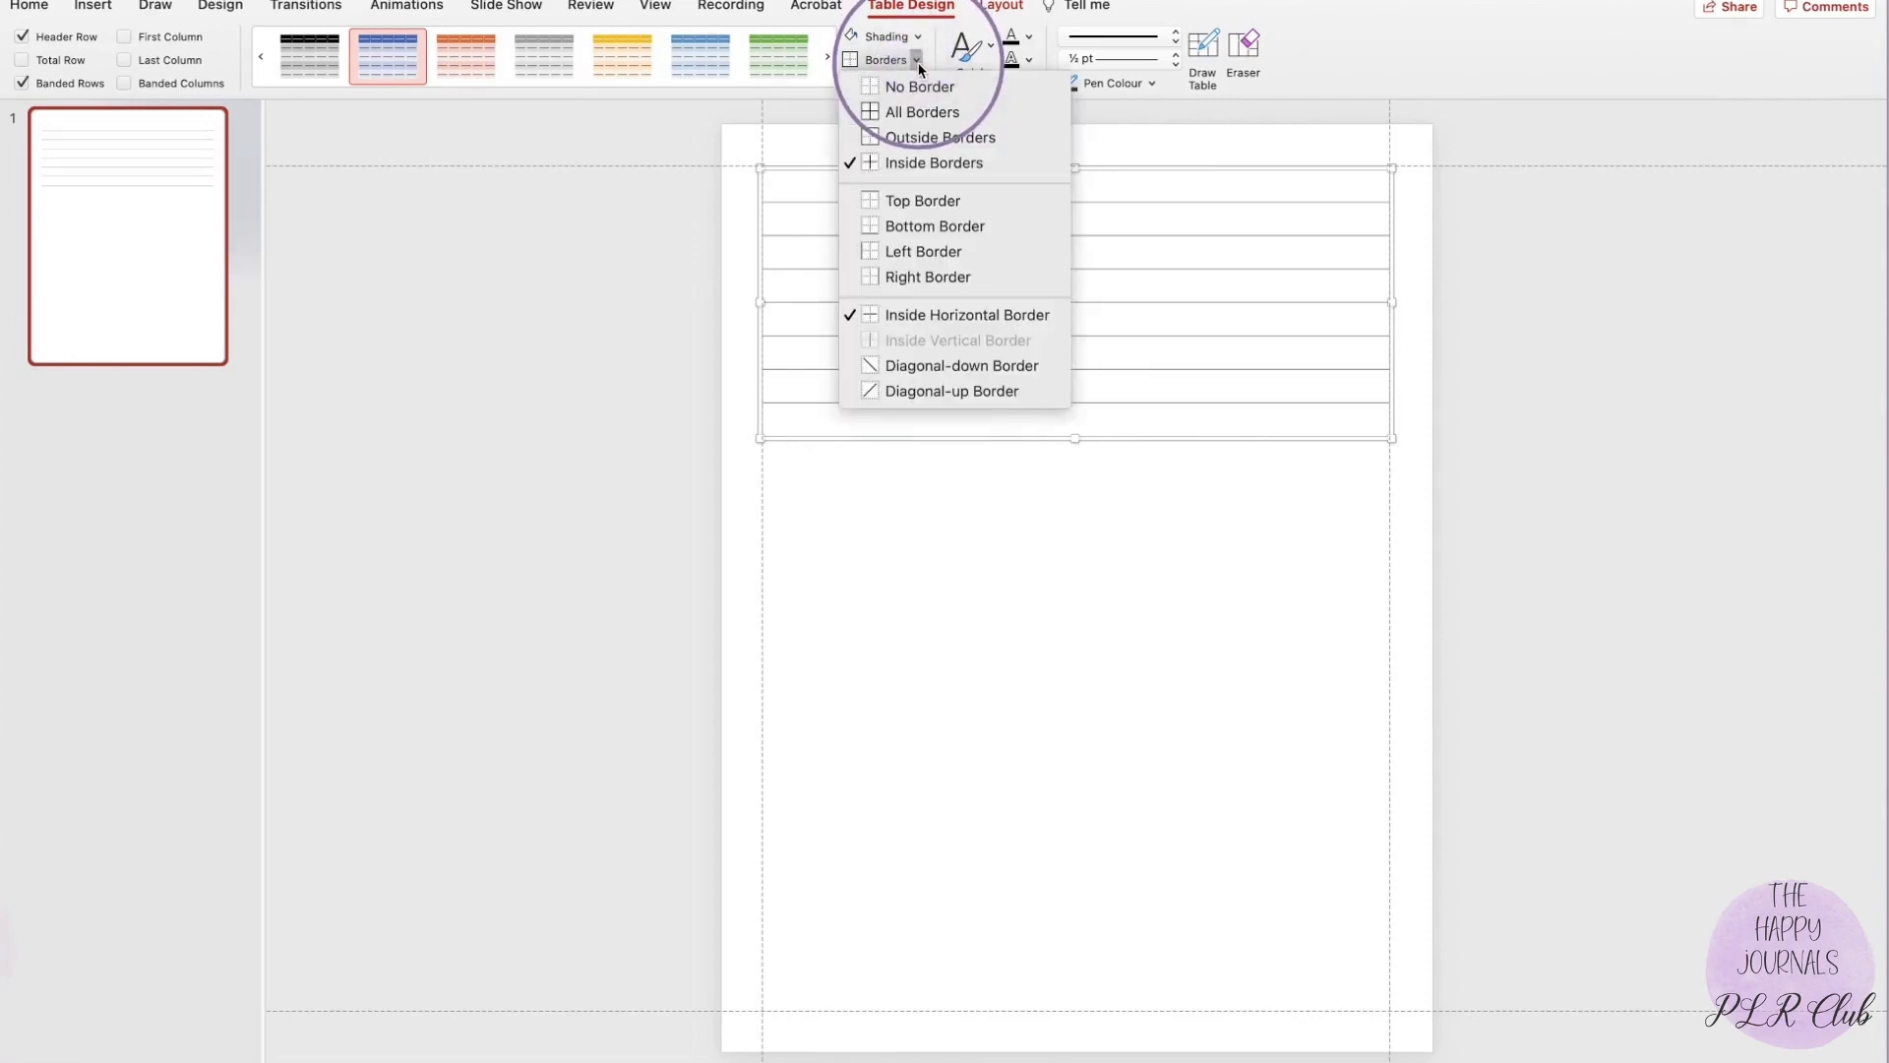
left_click(942, 227)
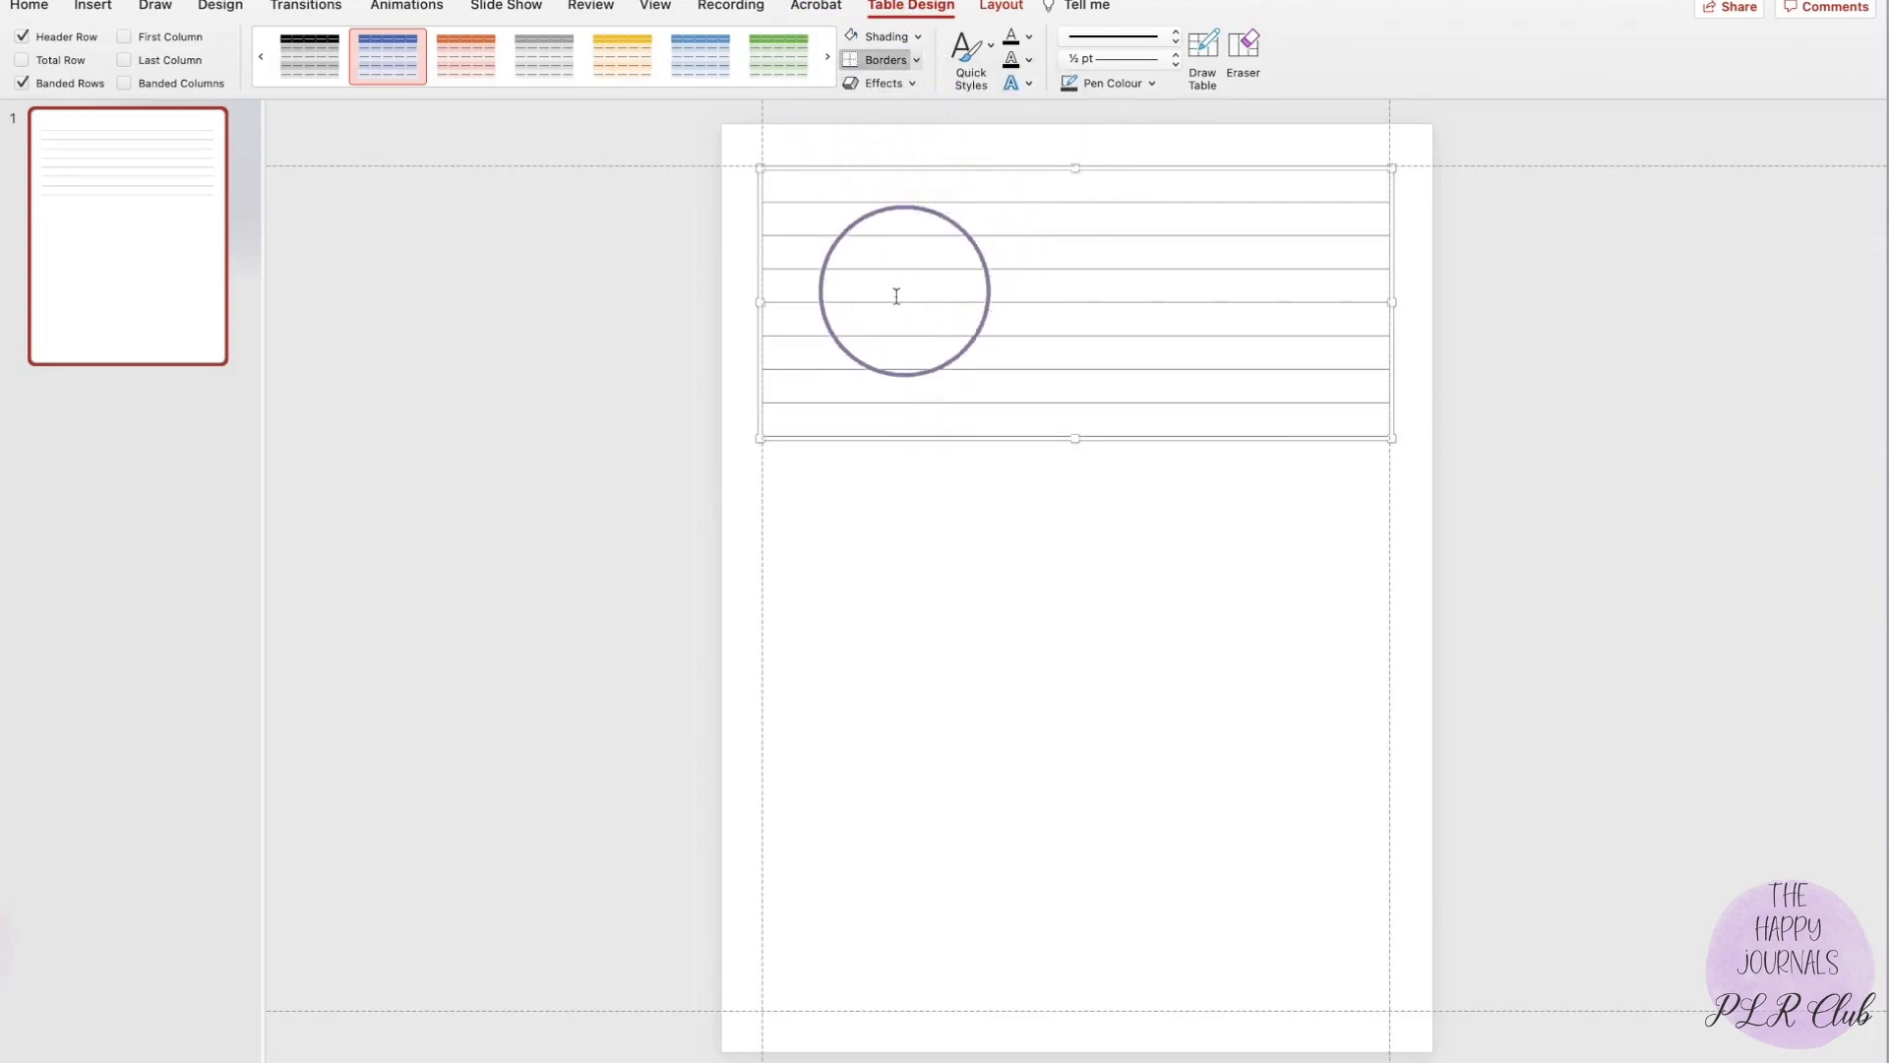
left_click(697, 433)
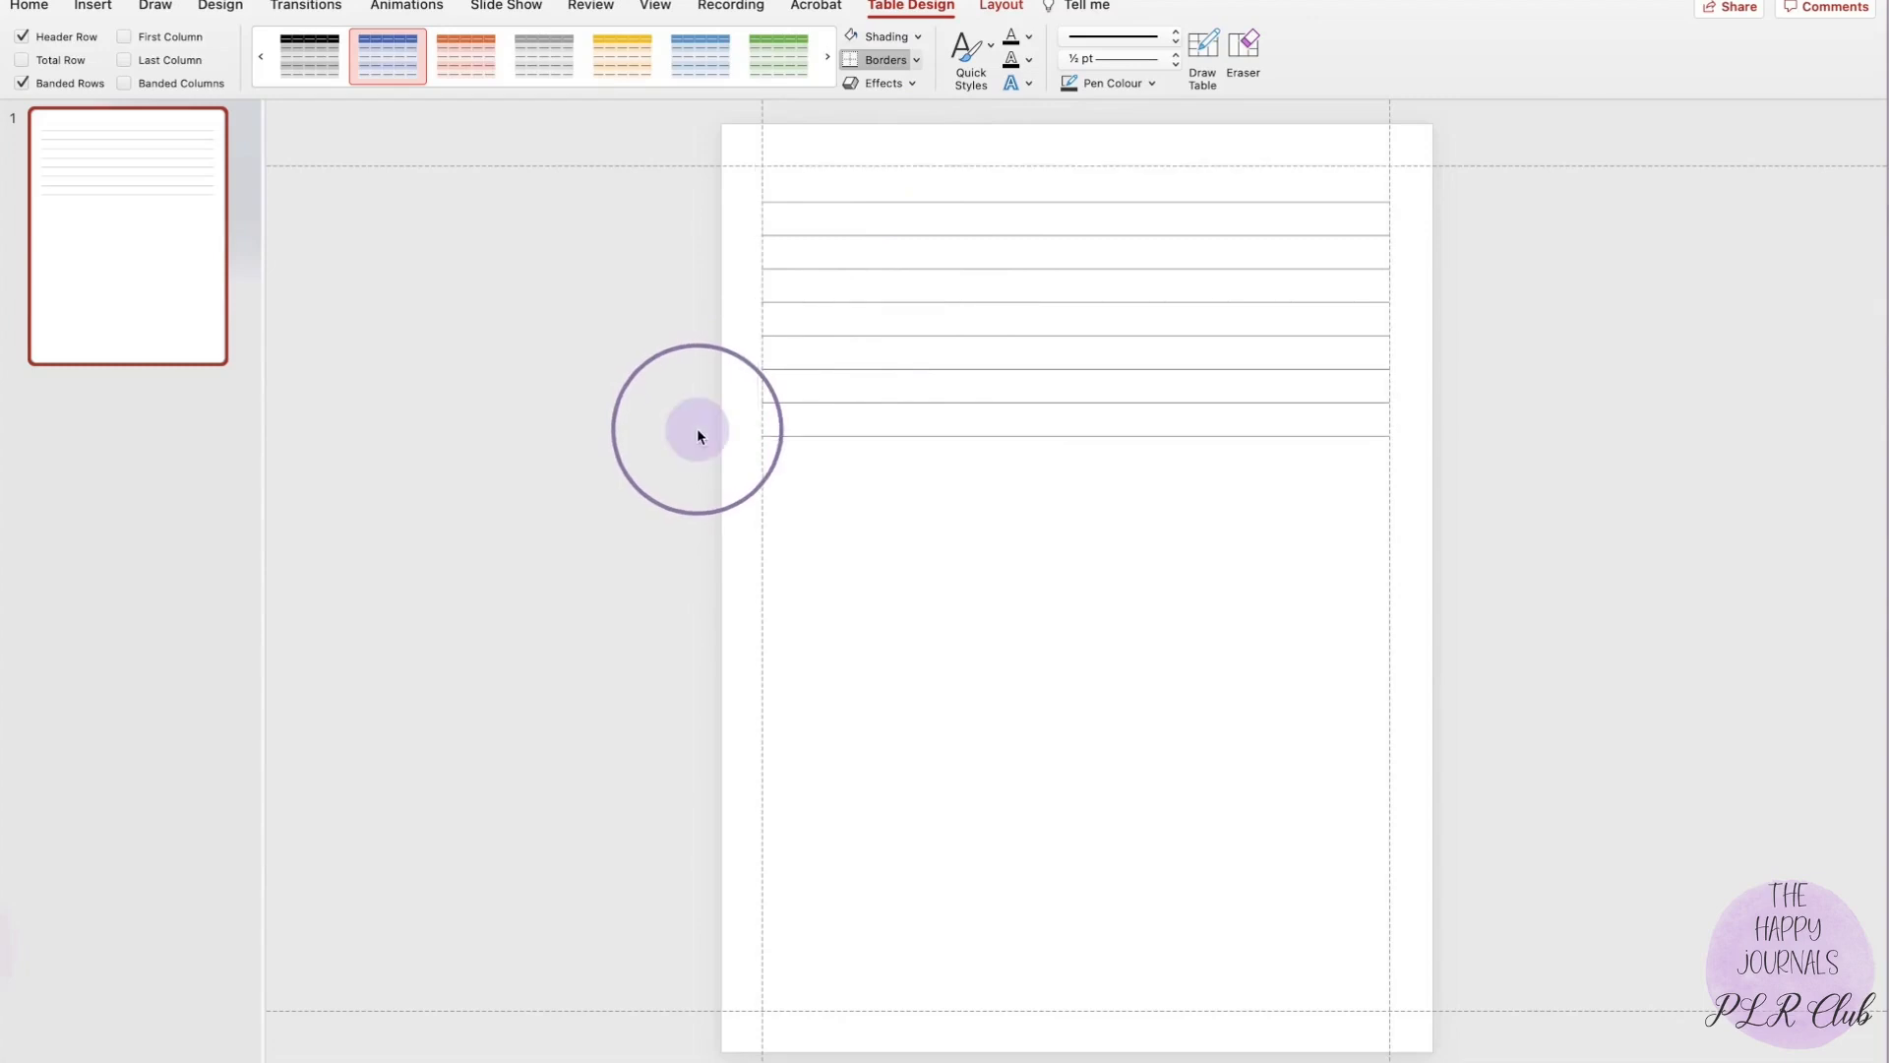
Insert 17 rows below the table's last row to fill the page down to the bottom margin guide.
left_click(757, 360)
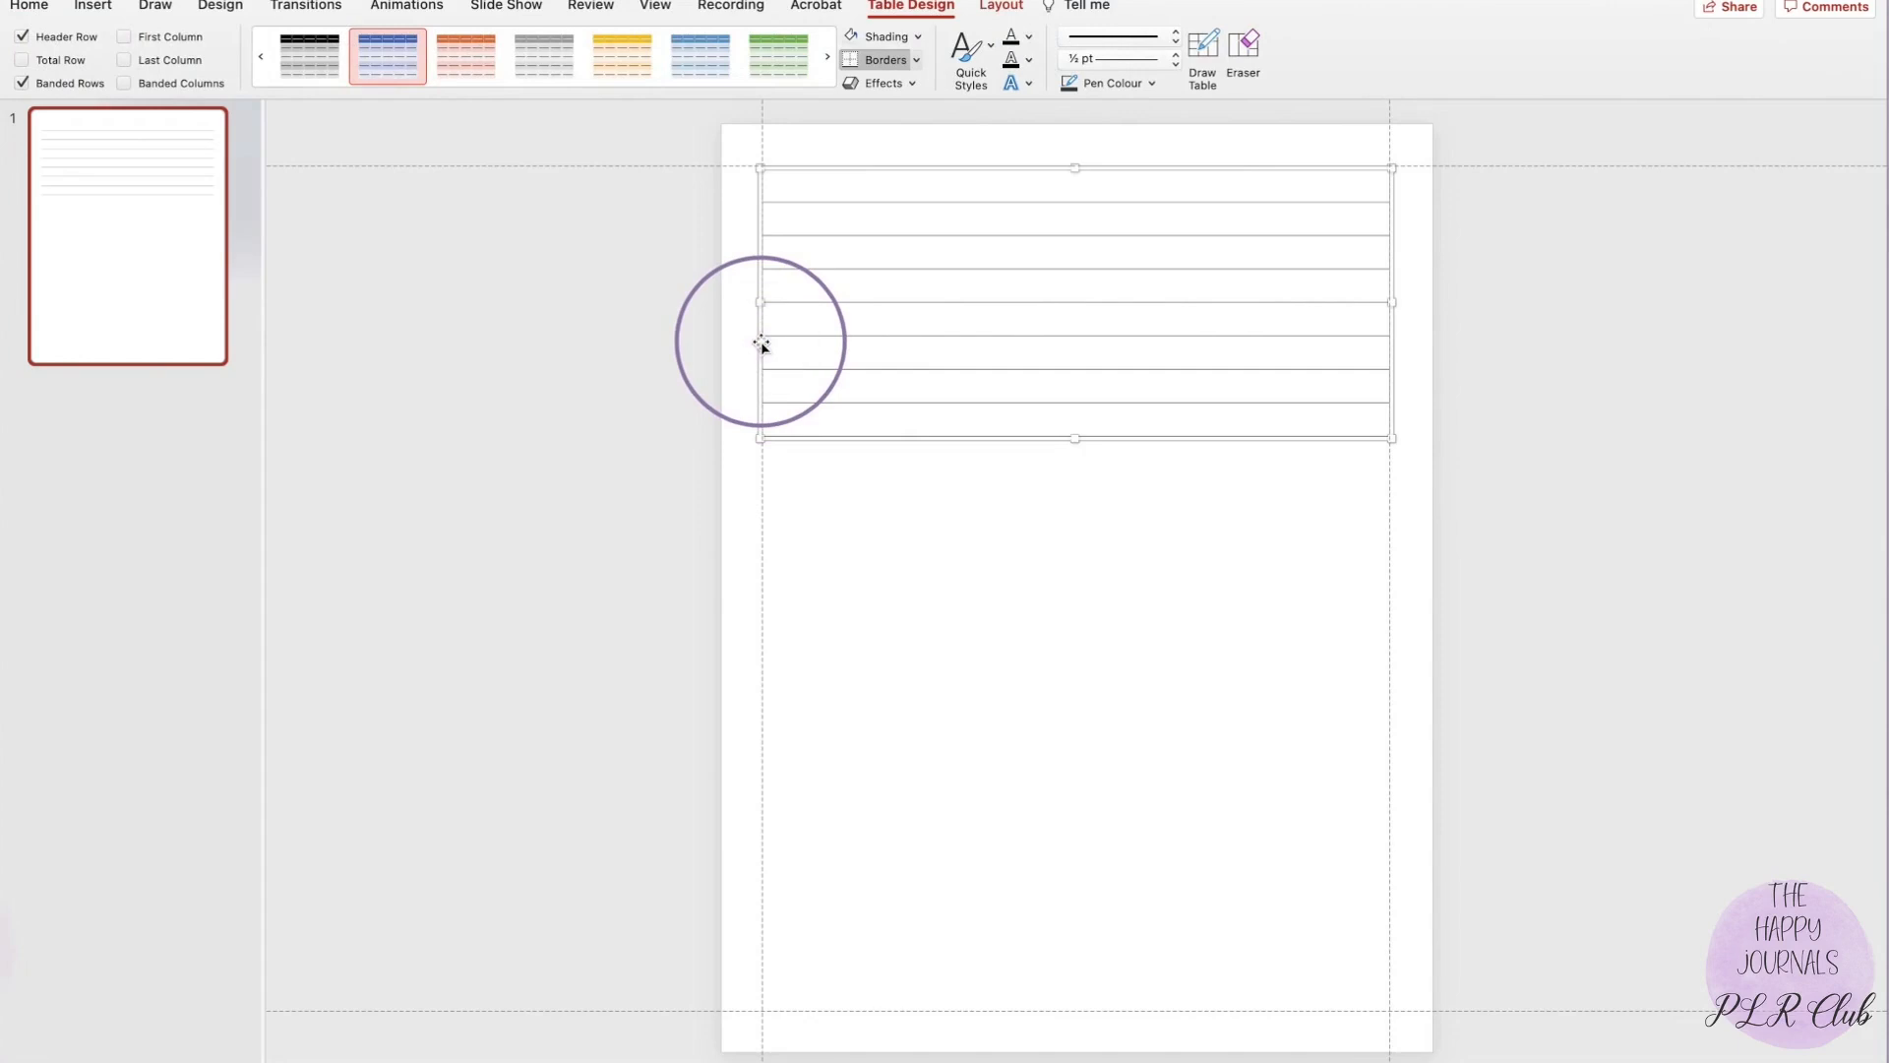
left_click(1002, 6)
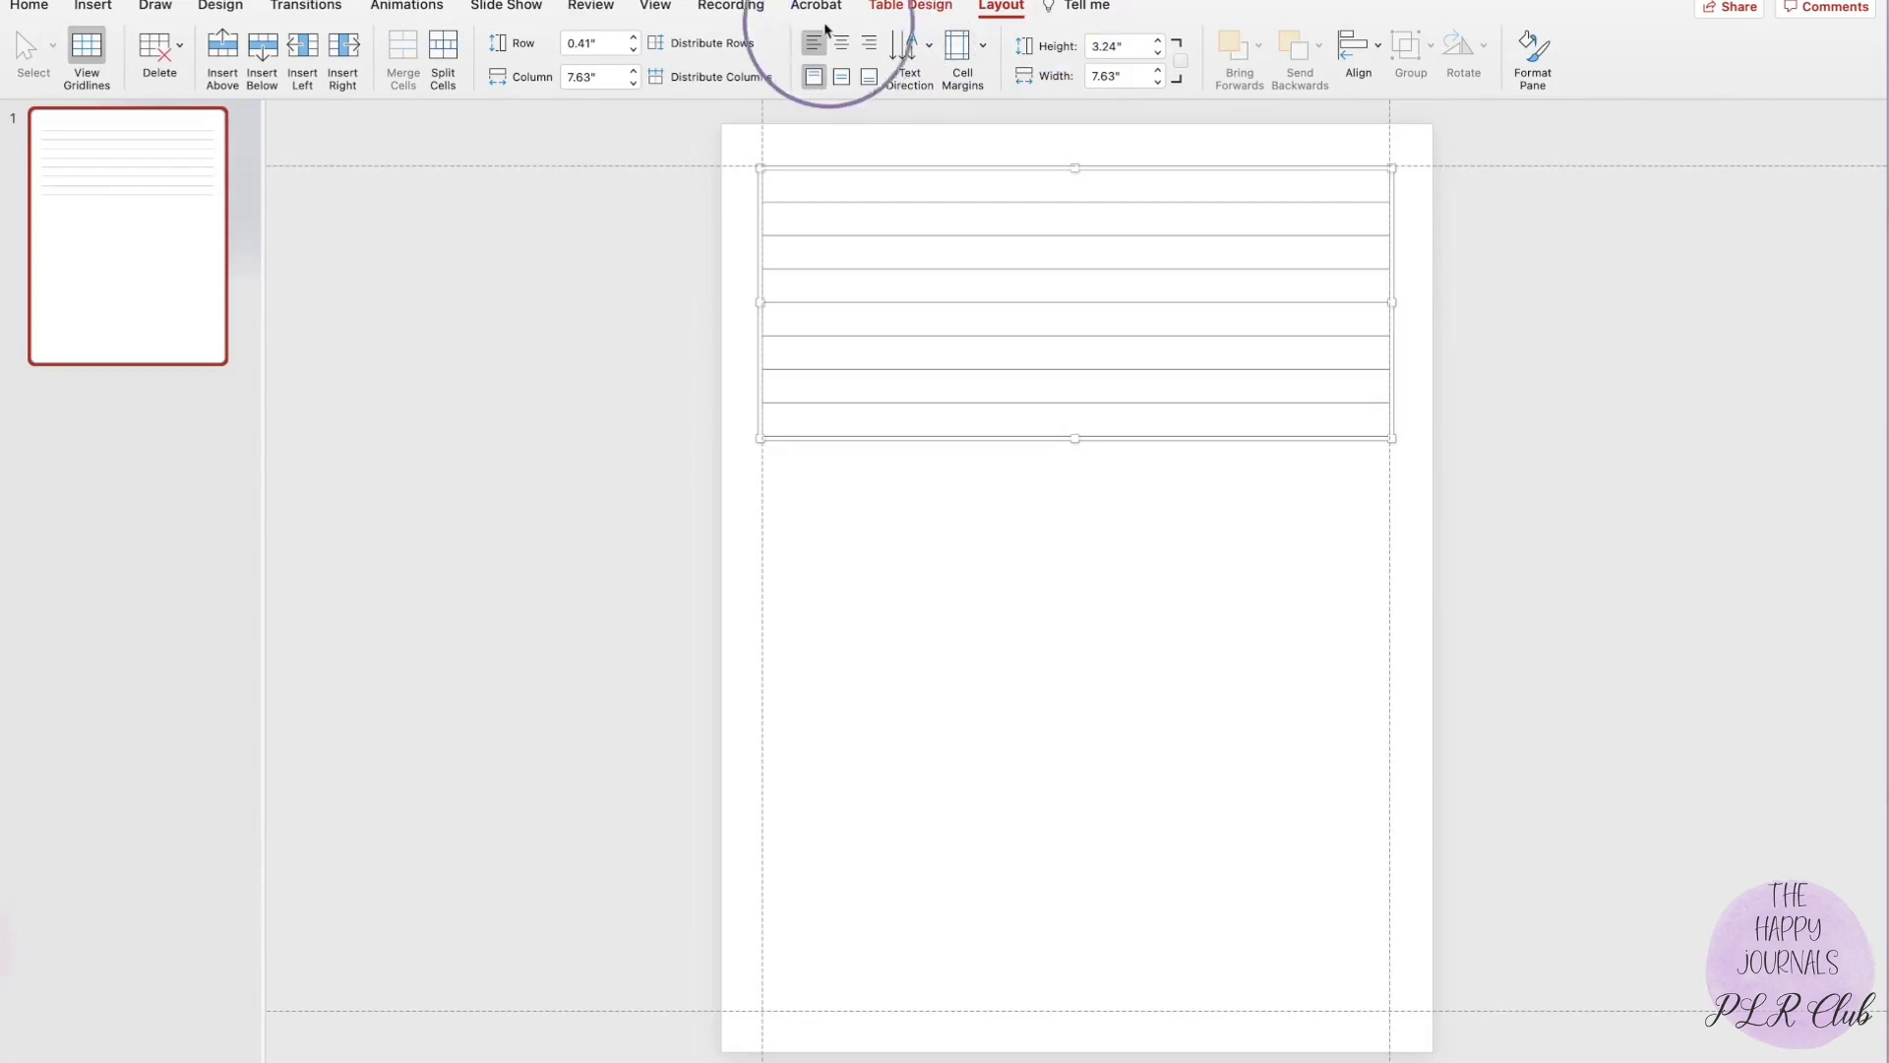
left_click(254, 52)
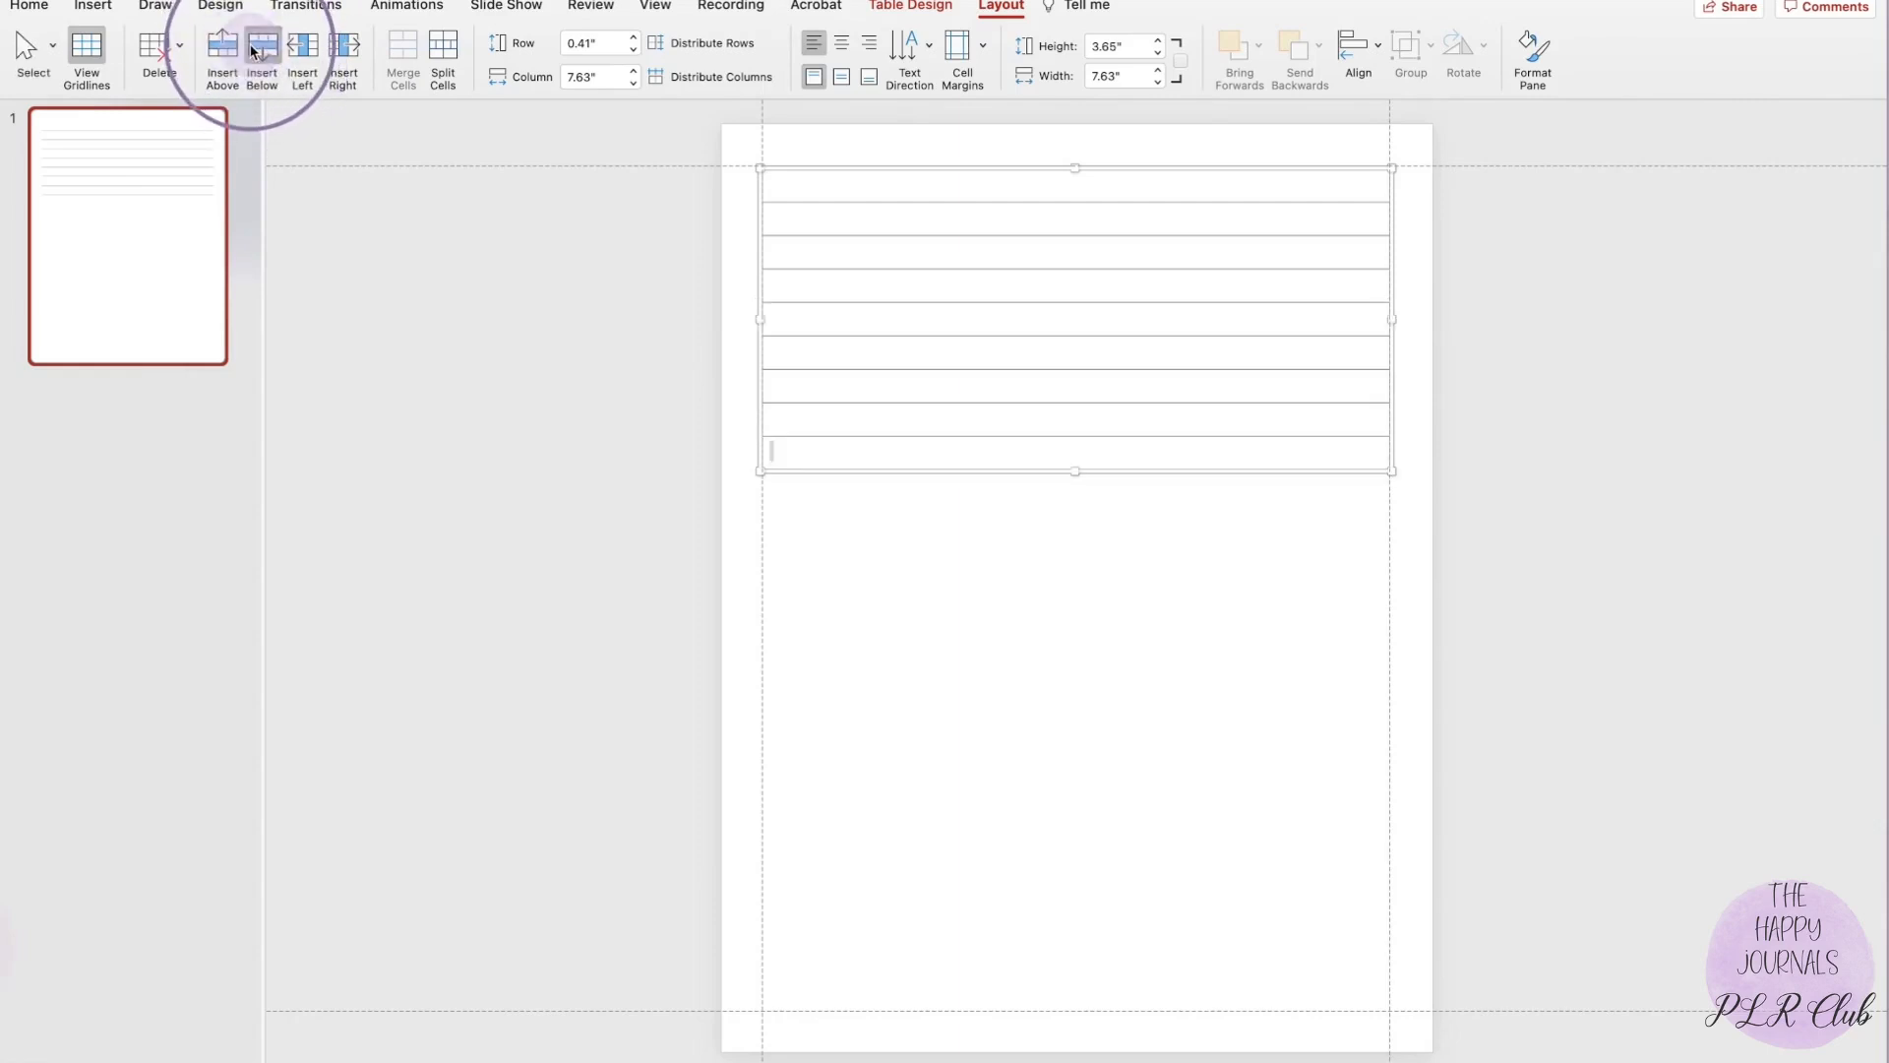
left_click(254, 51)
left_click(254, 51)
left_click(254, 51)
left_click(254, 51)
left_click(254, 51)
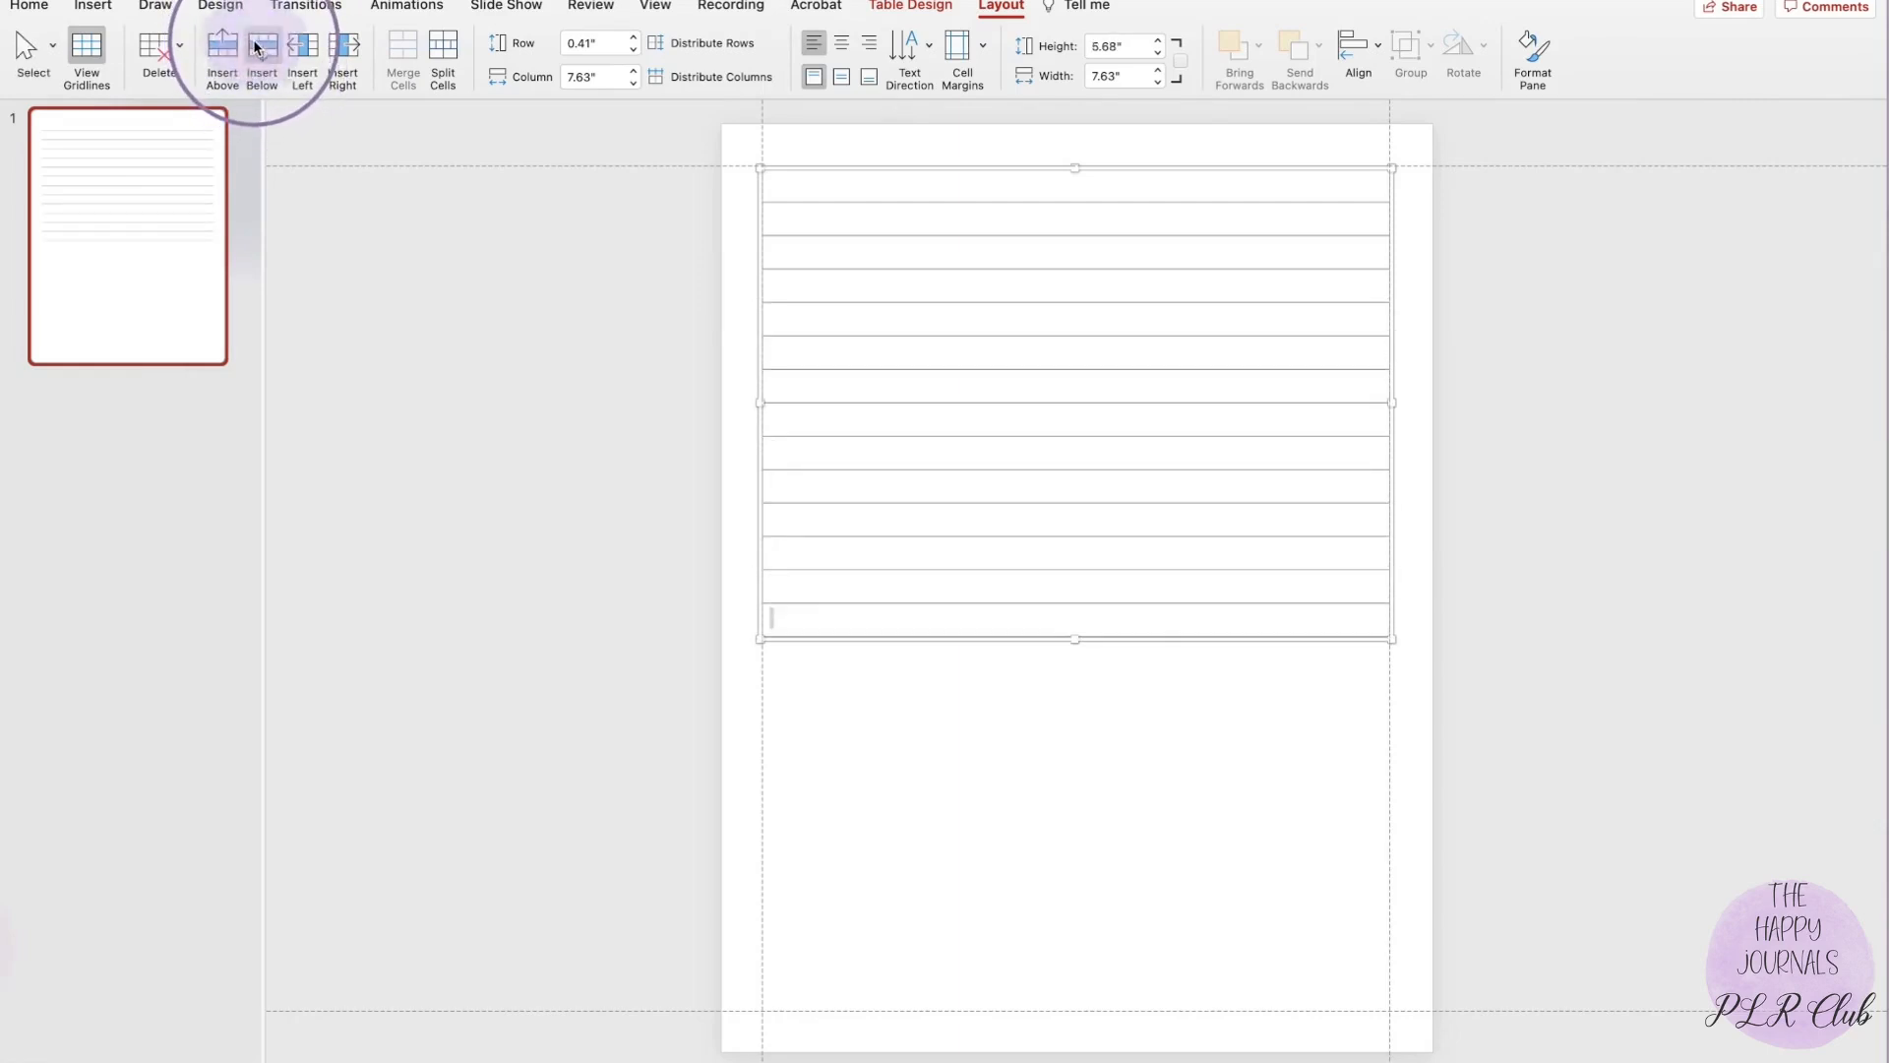
left_click(254, 47)
left_click(255, 46)
left_click(256, 44)
left_click(255, 42)
left_click(255, 41)
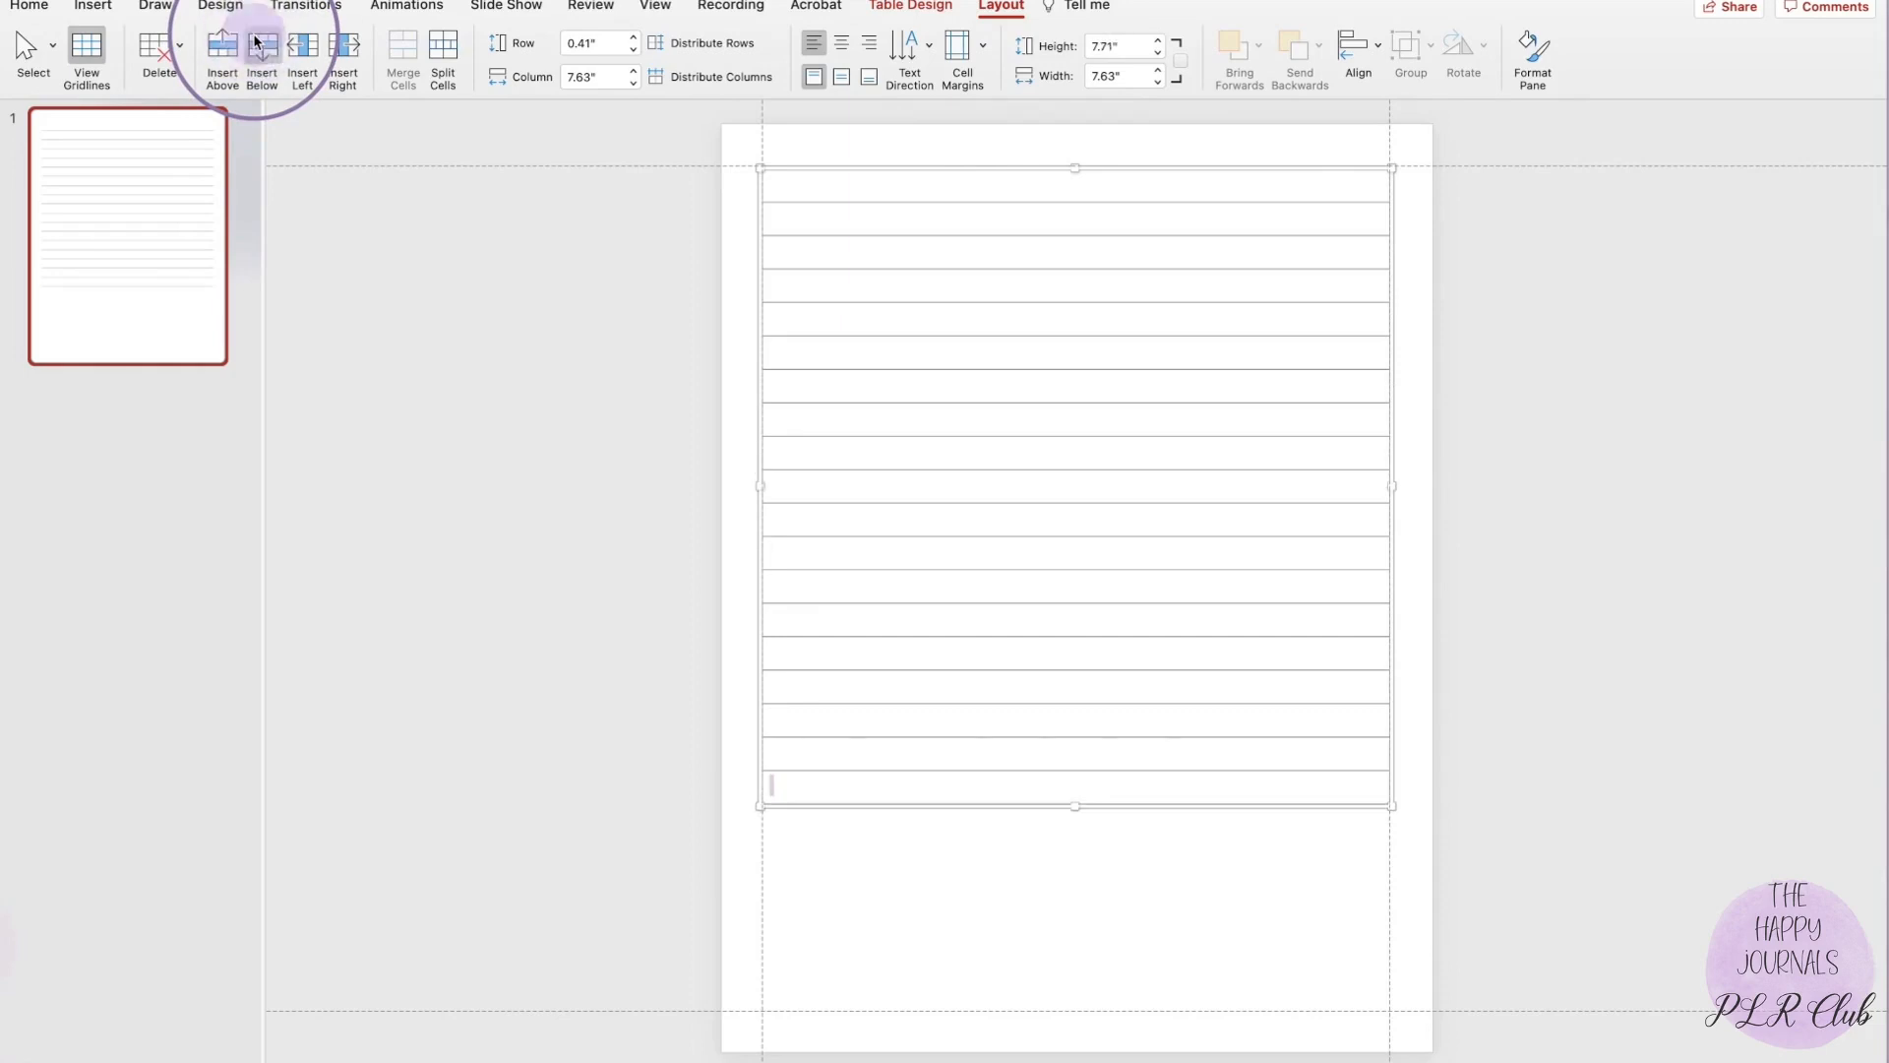
left_click(255, 41)
left_click(255, 41)
left_click(255, 41)
left_click(255, 42)
left_click(255, 41)
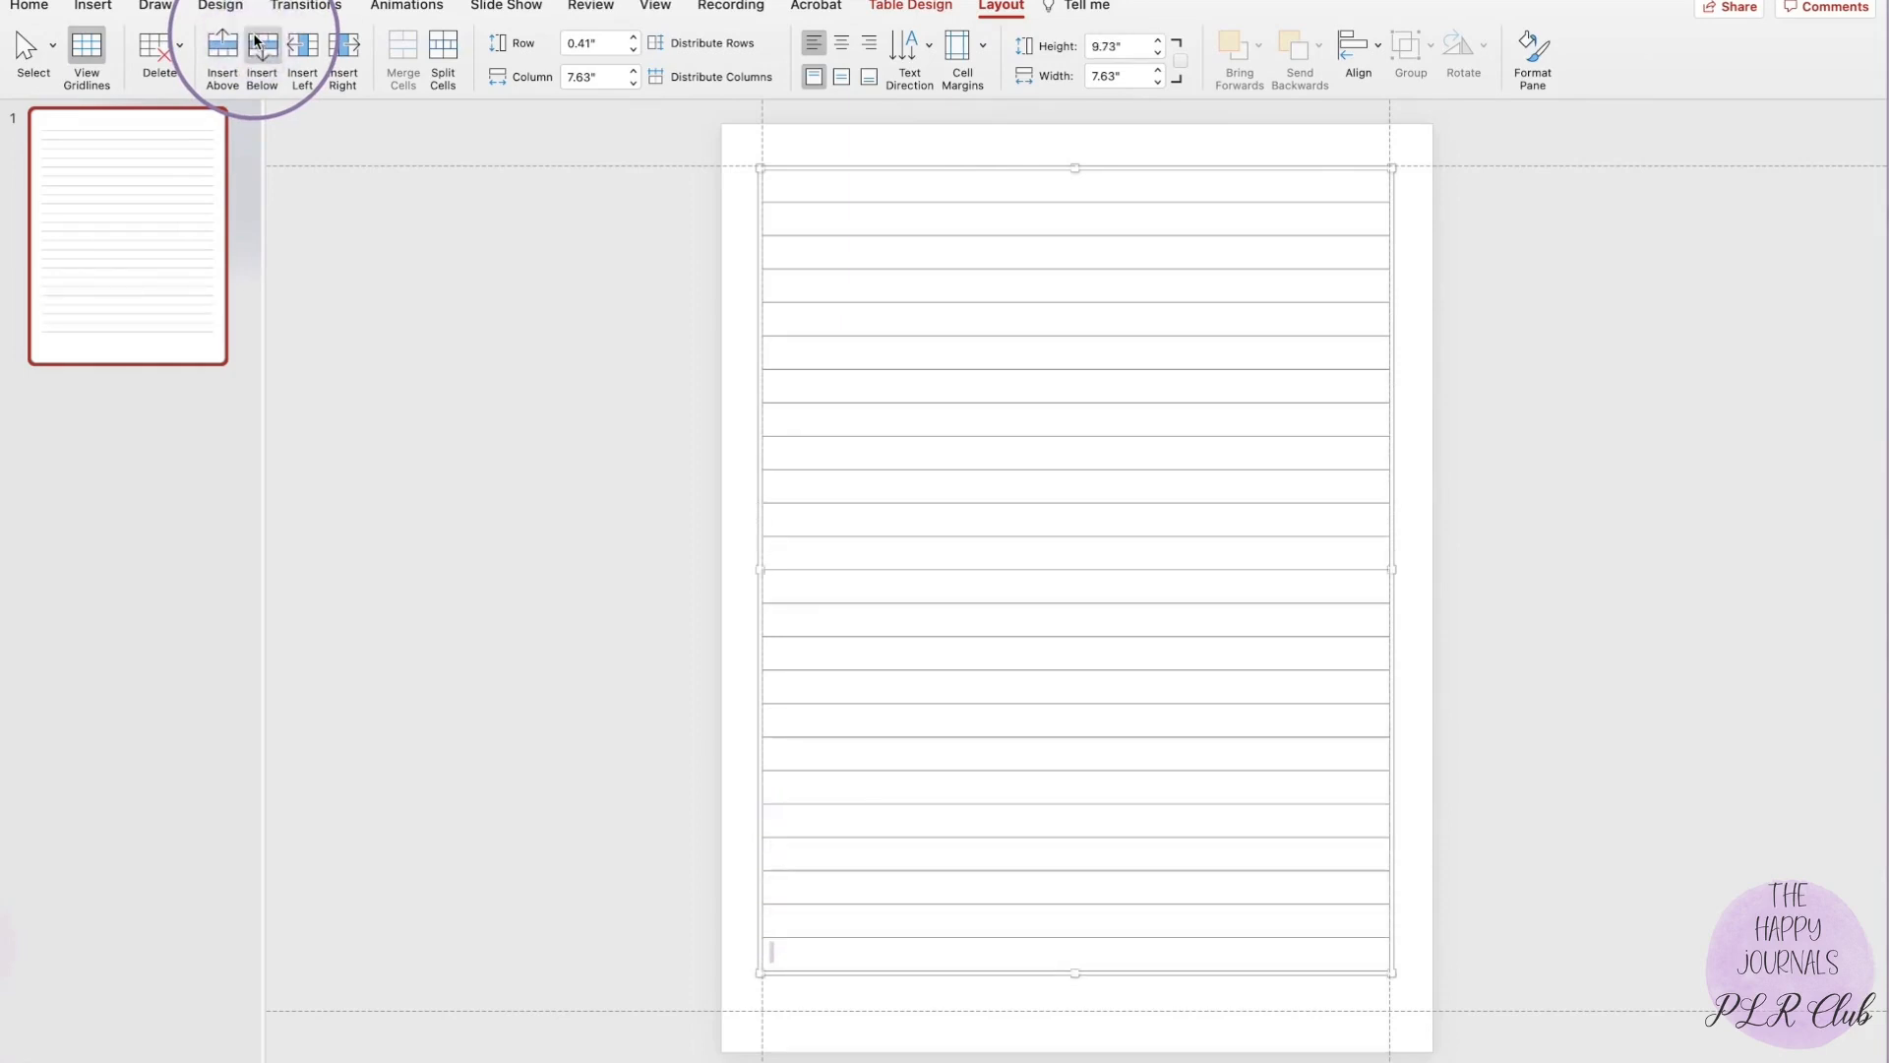
left_click(255, 41)
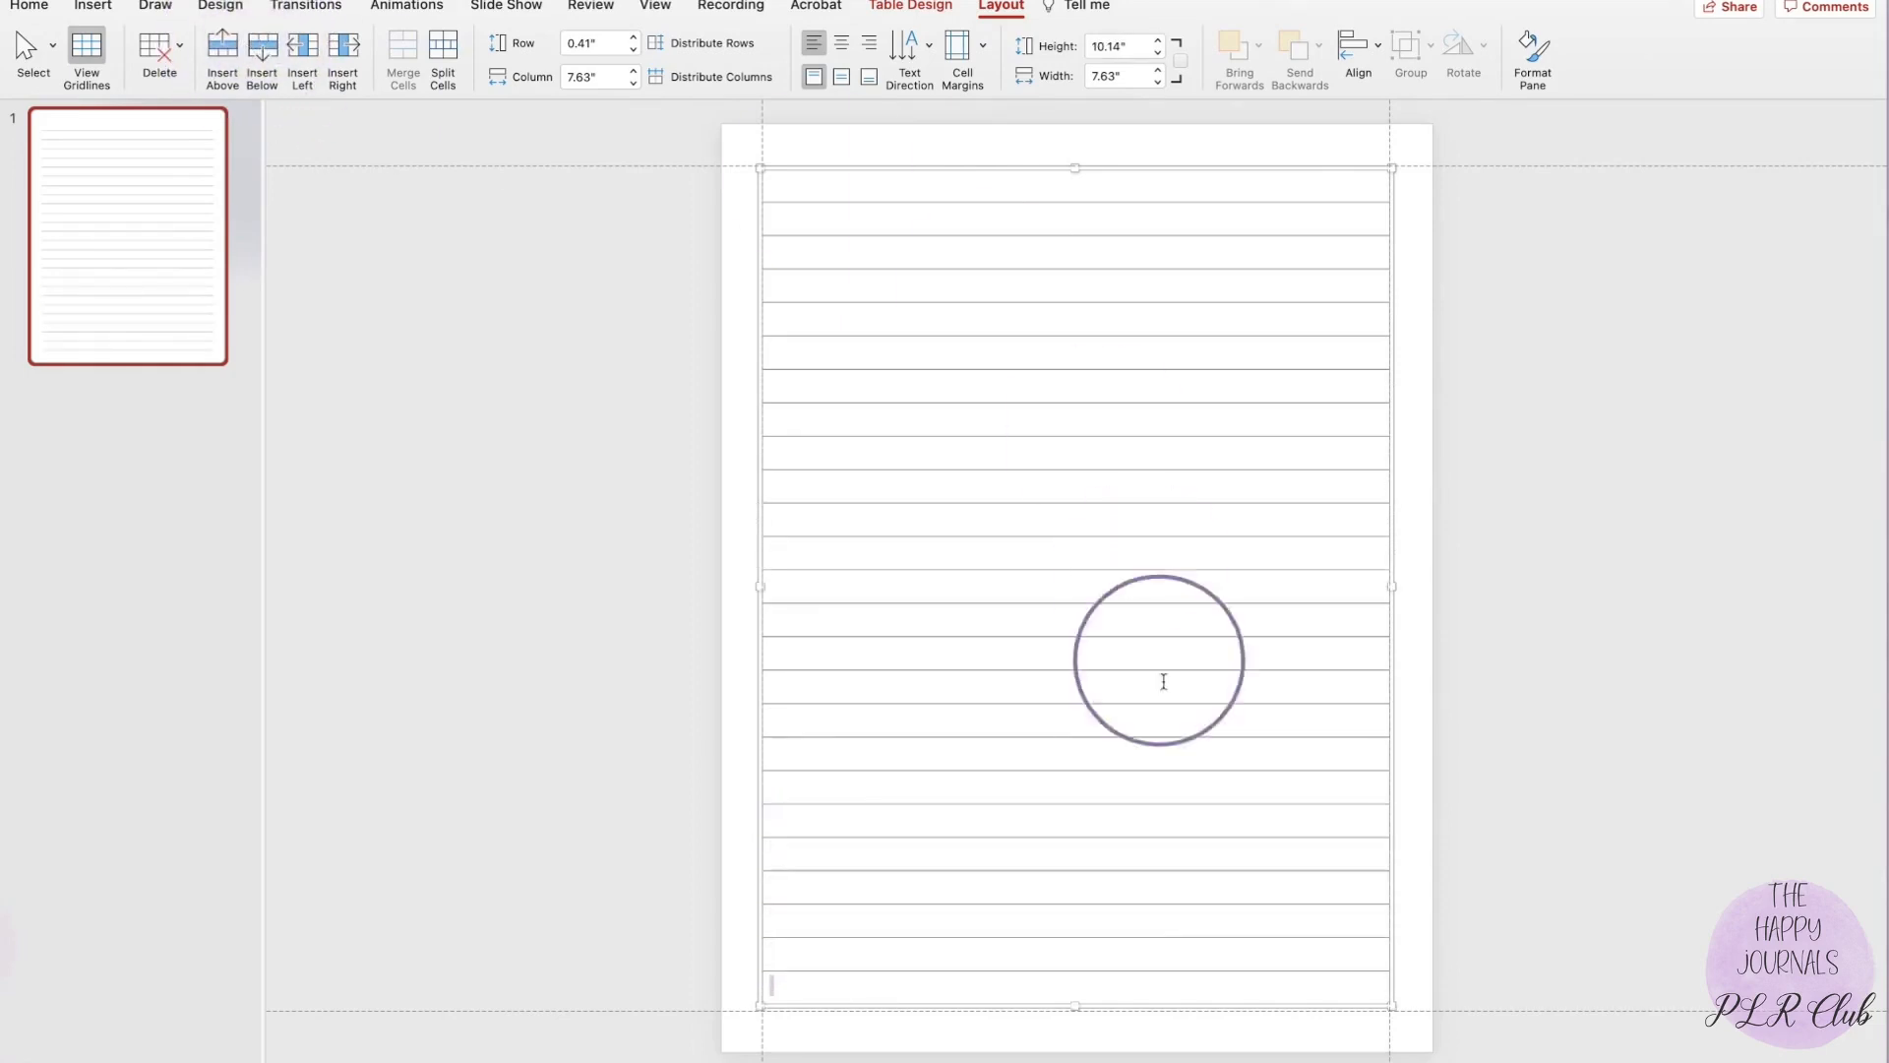